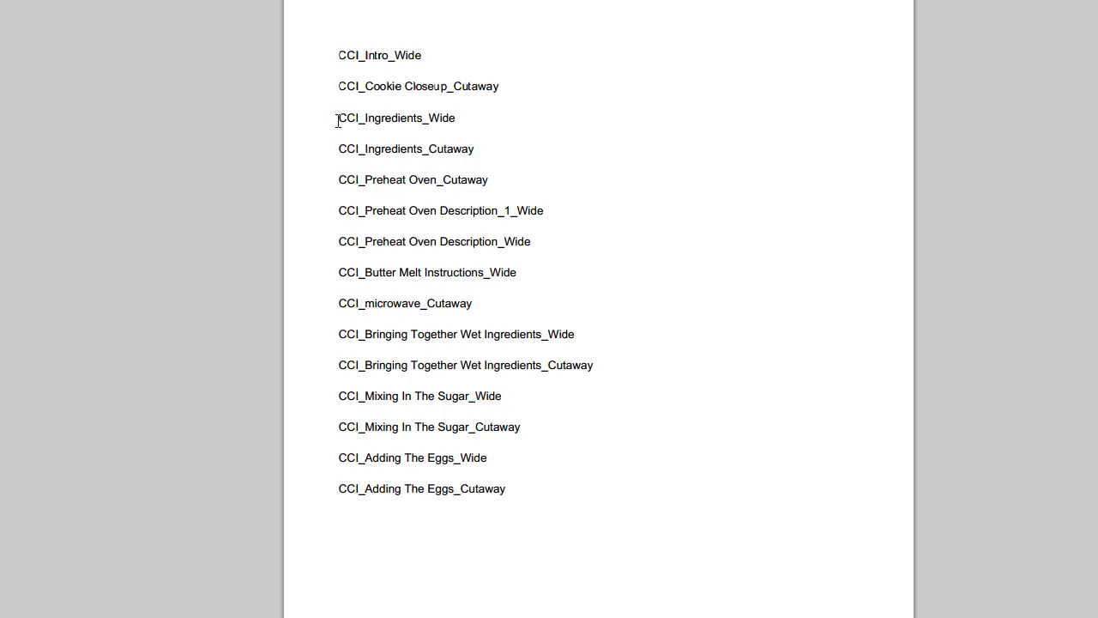
Step: Highlight the CCI_Ingredients_Wide and CCI_Ingredients_Cutaway entries in the shot list to check which clips come next
drag(336, 120, 481, 151)
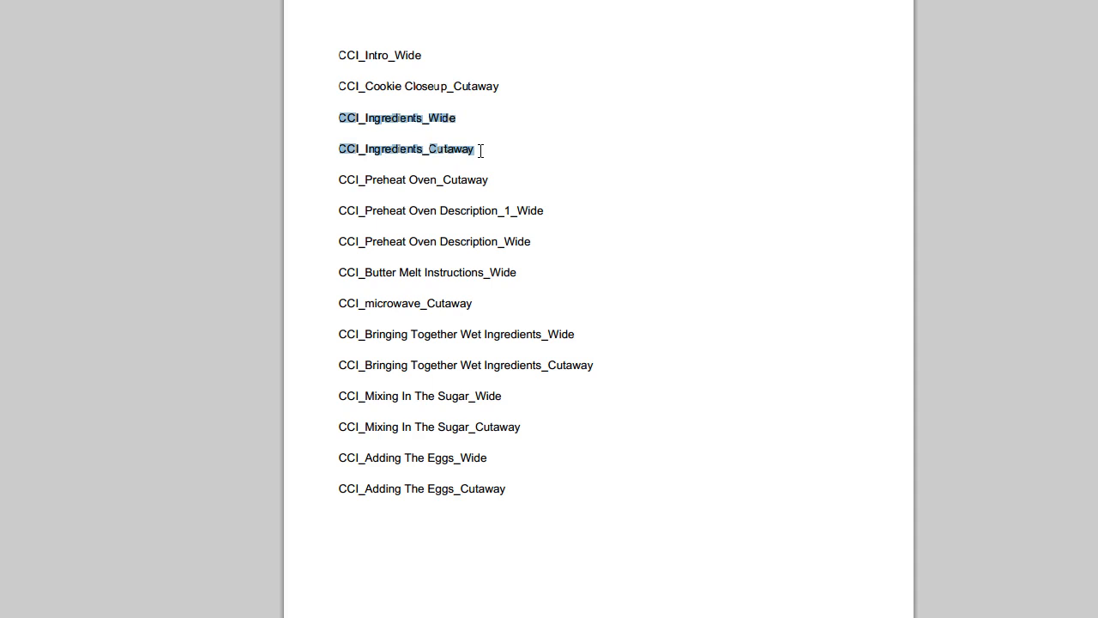
click(338, 136)
drag(335, 118, 494, 118)
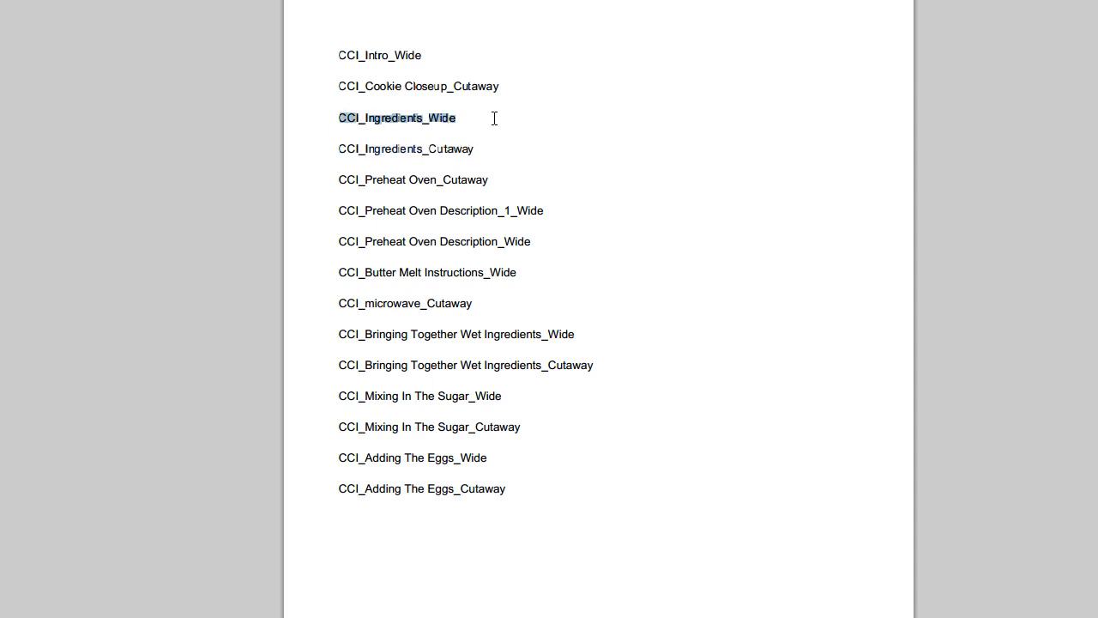
drag(417, 153, 541, 164)
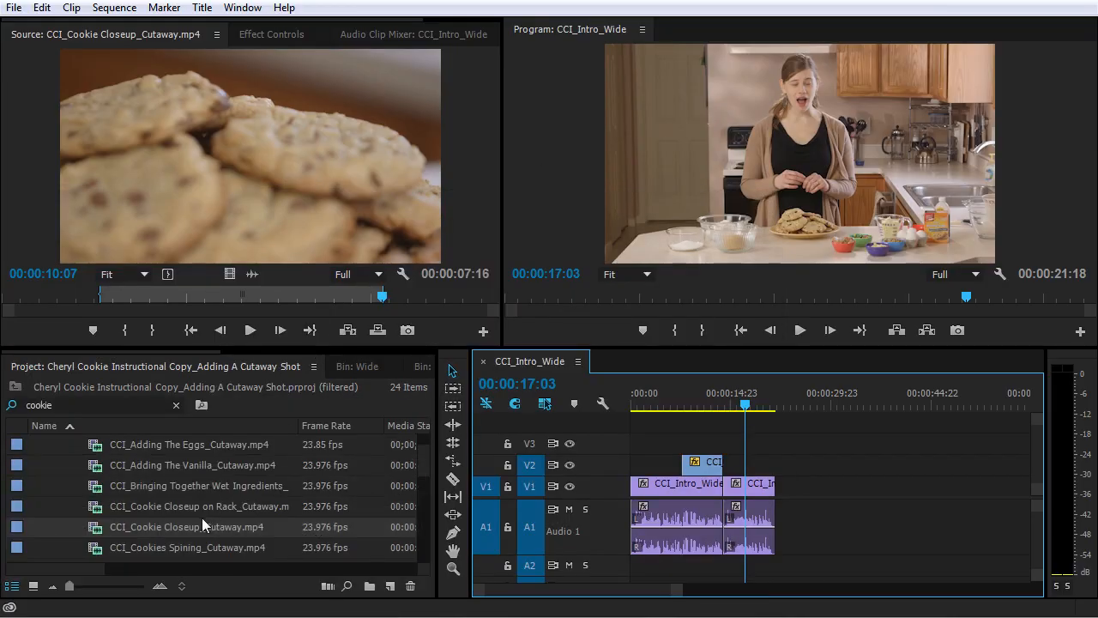
Step: Switch to Premiere Pro and load CCI_Ingredients_Wide.mp4 from the project into the source monitor
scroll(203, 518, down, 4)
scroll(189, 498, down, 1)
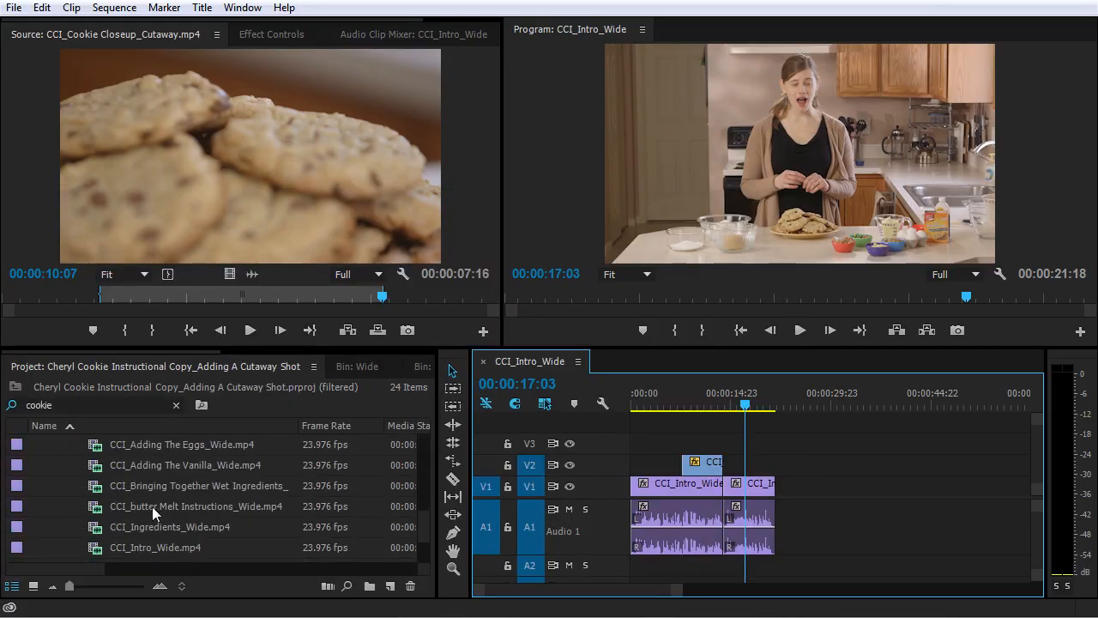
click(110, 525)
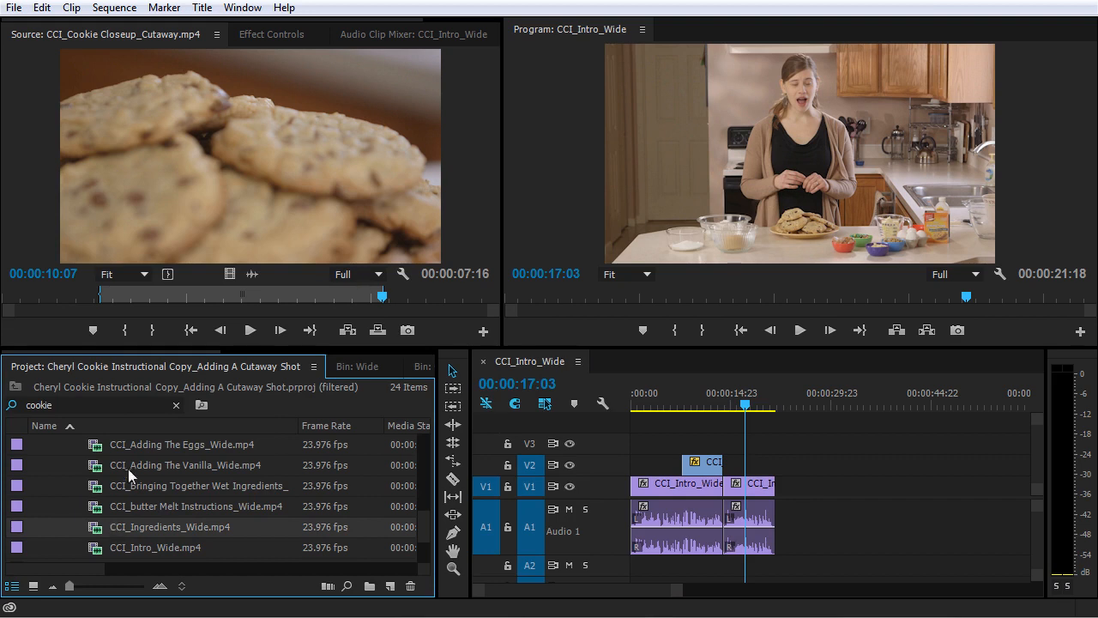
drag(126, 473, 68, 271)
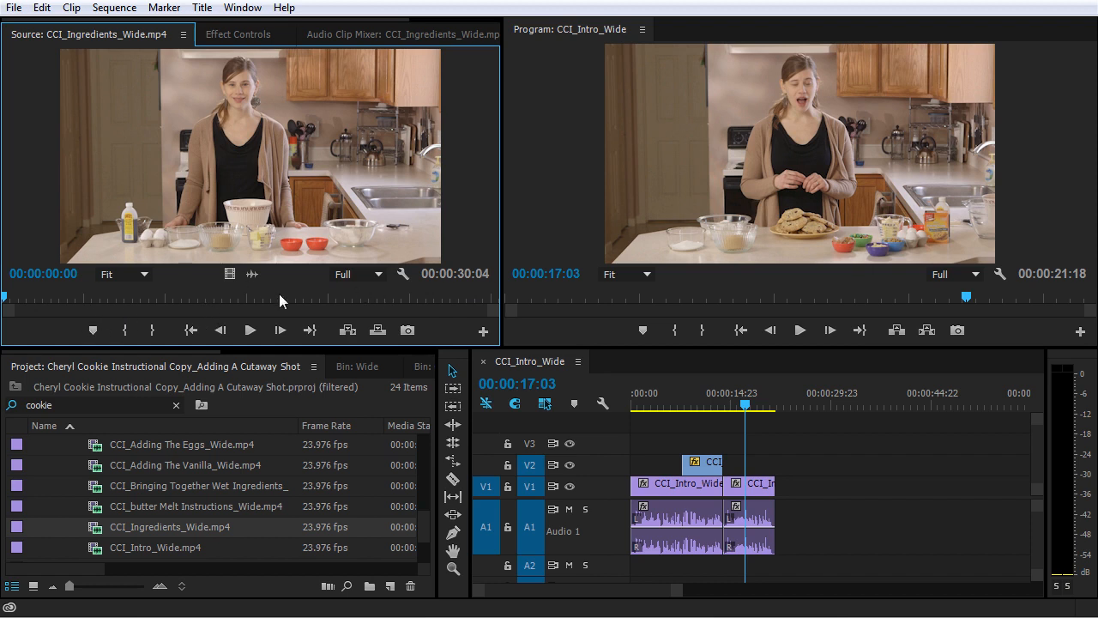
Step: Mark the usable part of CCI_Ingredients_Wide.mp4 with its out point at 00:00:28:21, and append it directly after the intro clips on V1 and A1
key(space)
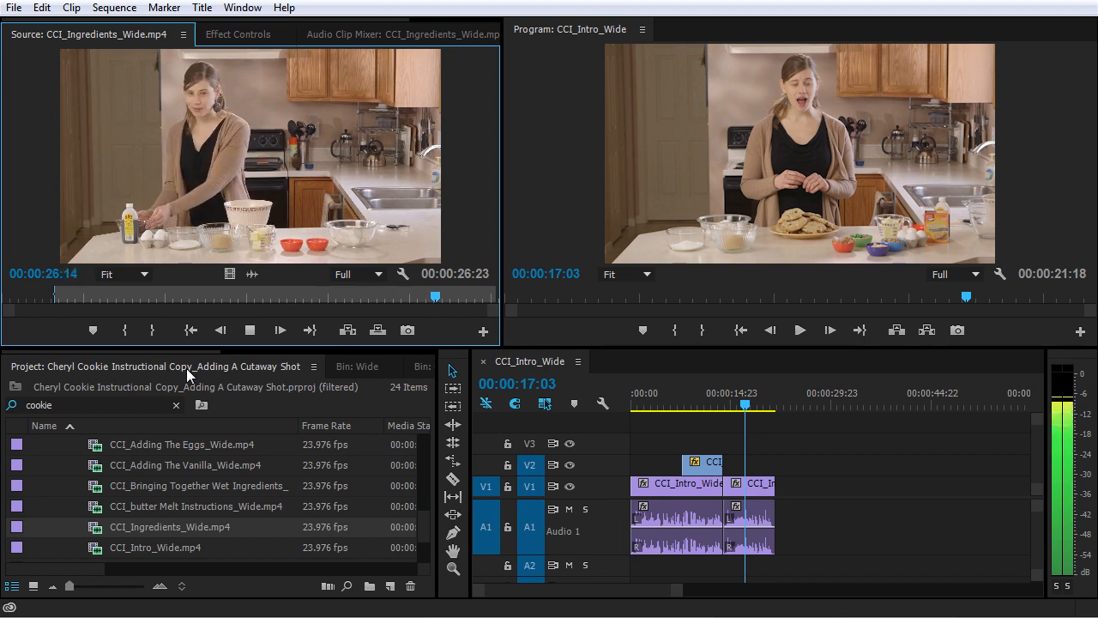
key(space)
click(151, 335)
drag(216, 181, 783, 534)
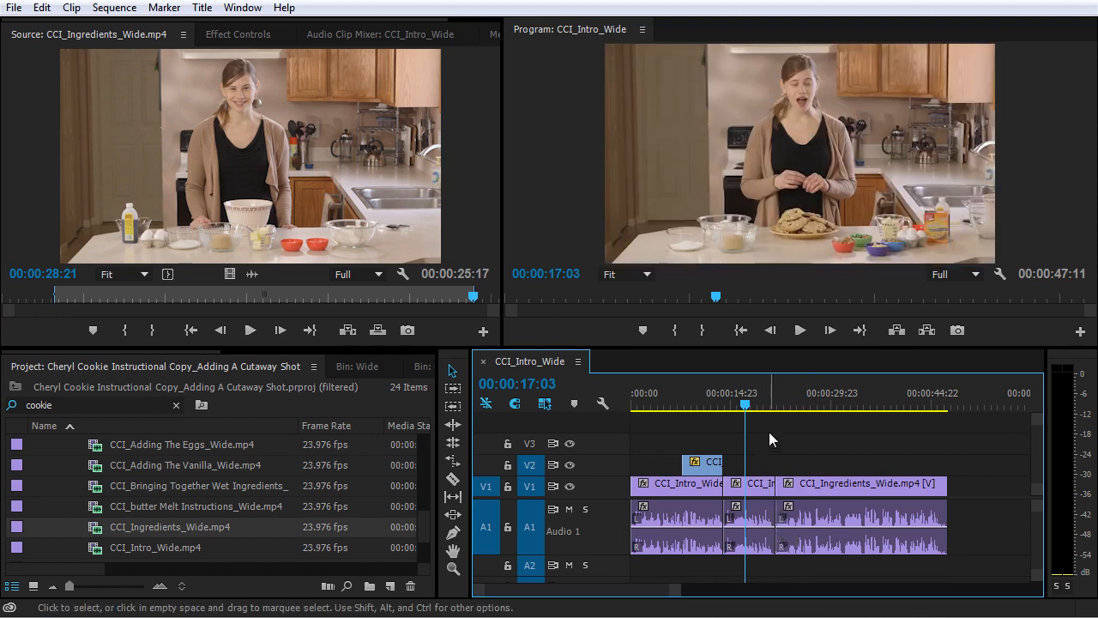
Step: Play back the cut between CCI_Intro_Wide.mp4 and CCI_Ingredients_Wide.mp4 in the timeline to examine how the two wide shots join
click(766, 401)
key(space)
key(=)
key(=)
key(=)
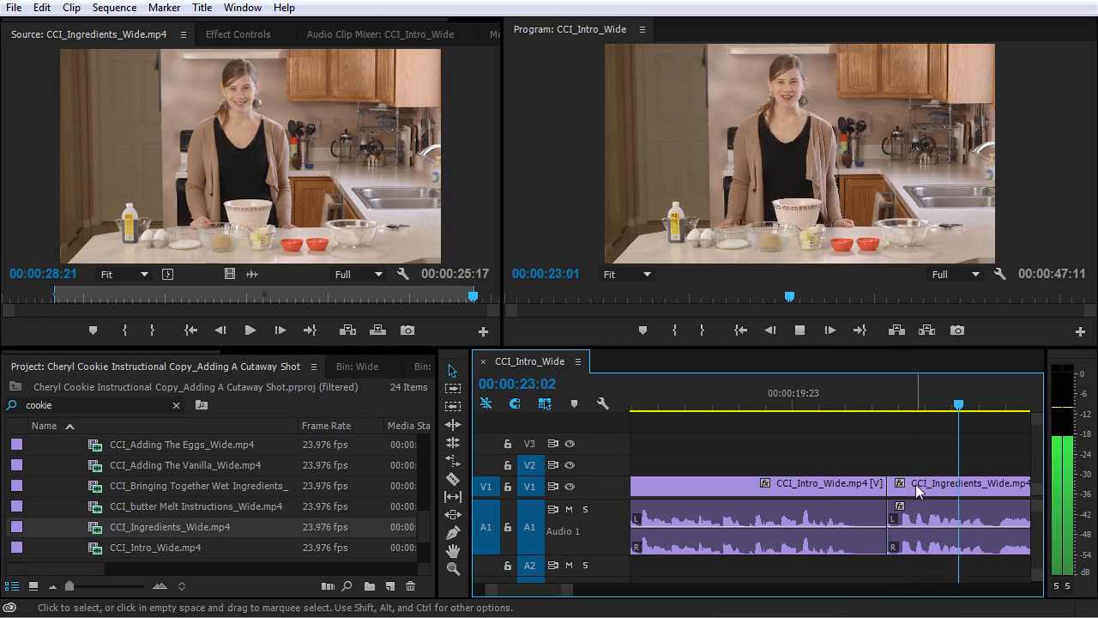
key(space)
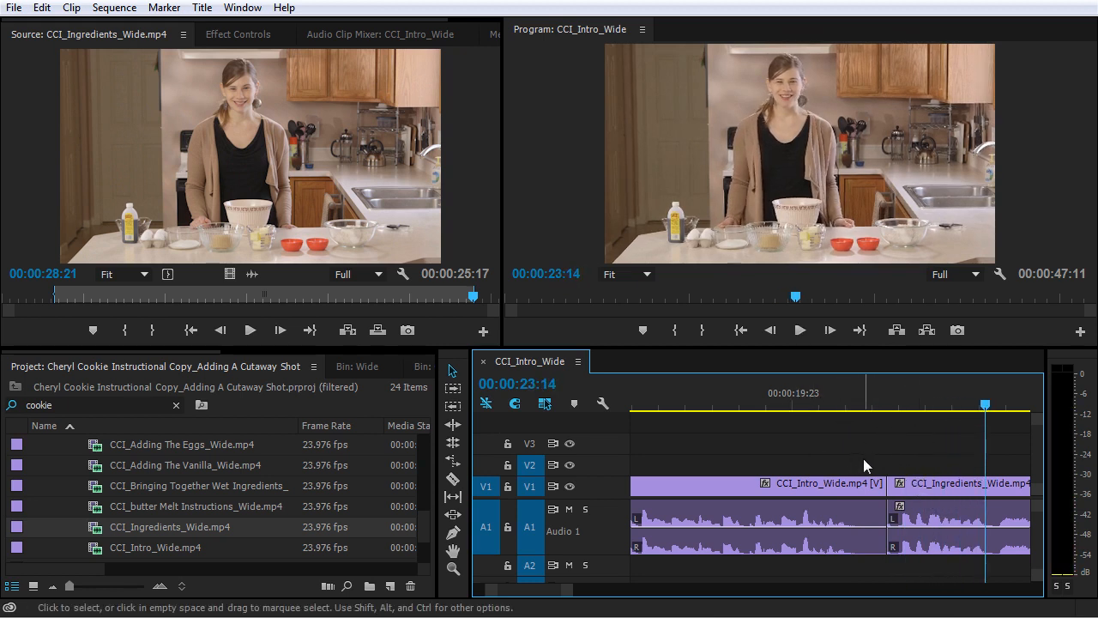
key(minus)
key(minus)
key(equal)
click(713, 394)
key(space)
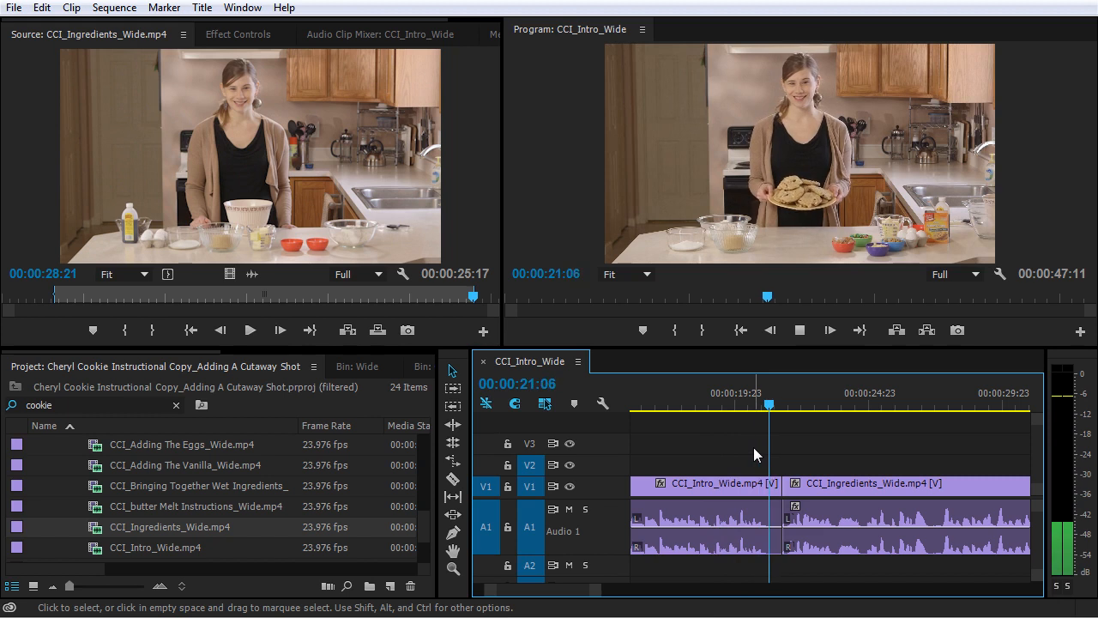
key(space)
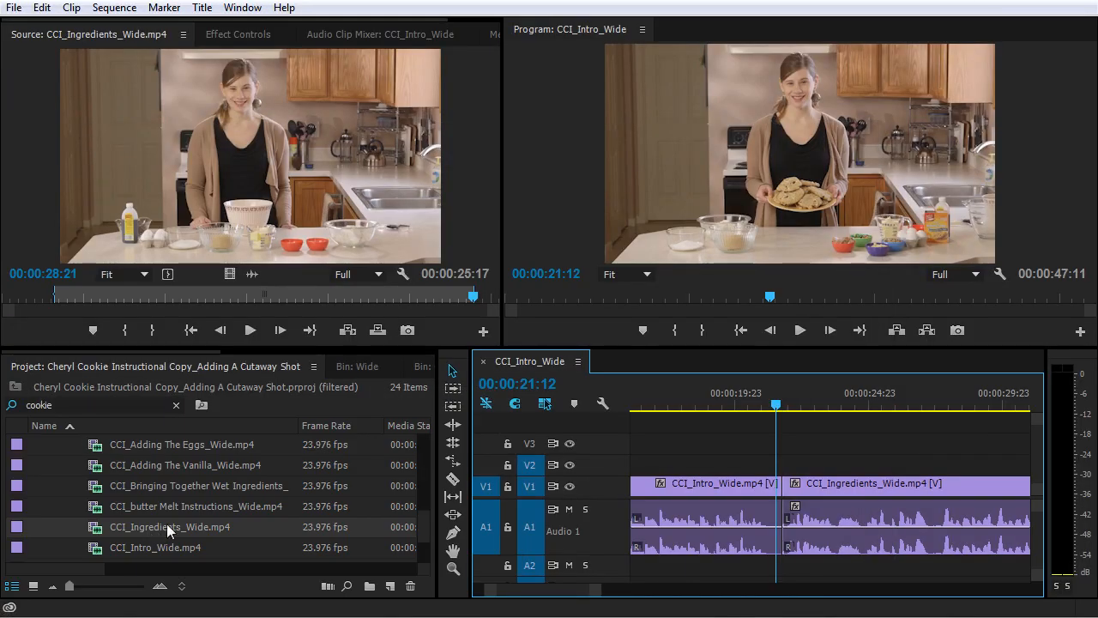
Step: Load CCI_Cookies Spining_Cutaway.mp4 into the source monitor and preview its footage from about 00:00:08:06
scroll(228, 502, up, 5)
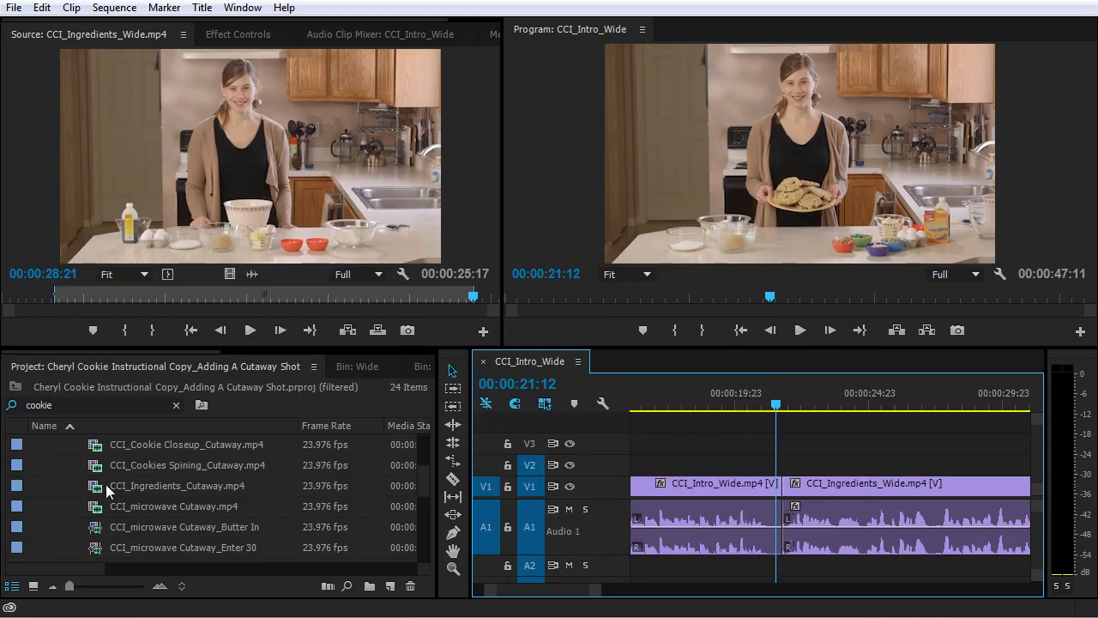
double_click(102, 464)
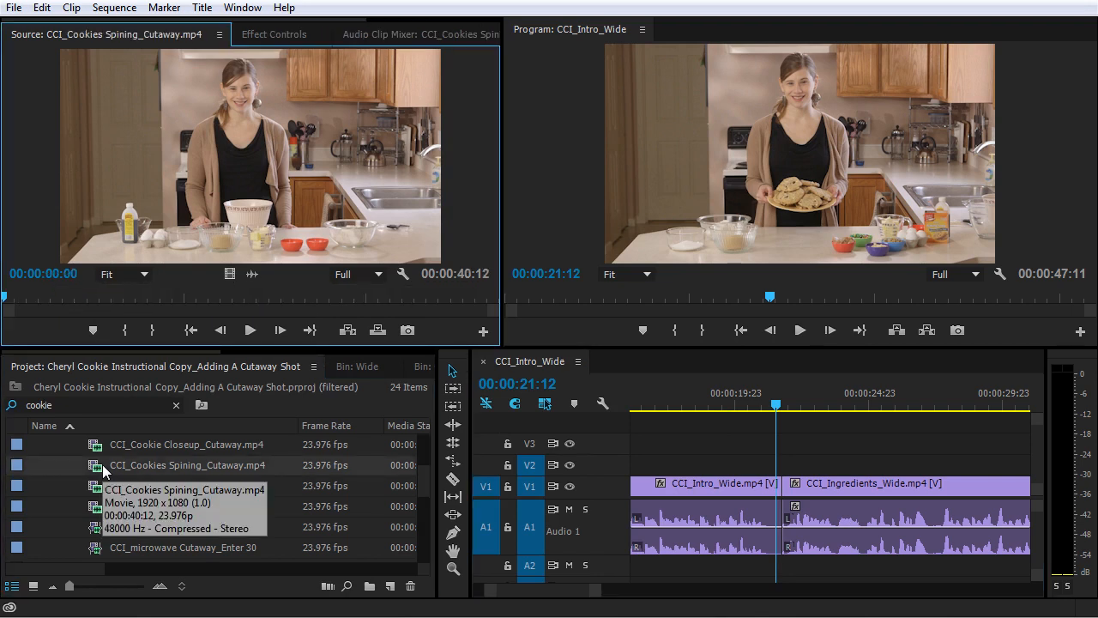
drag(26, 297, 106, 297)
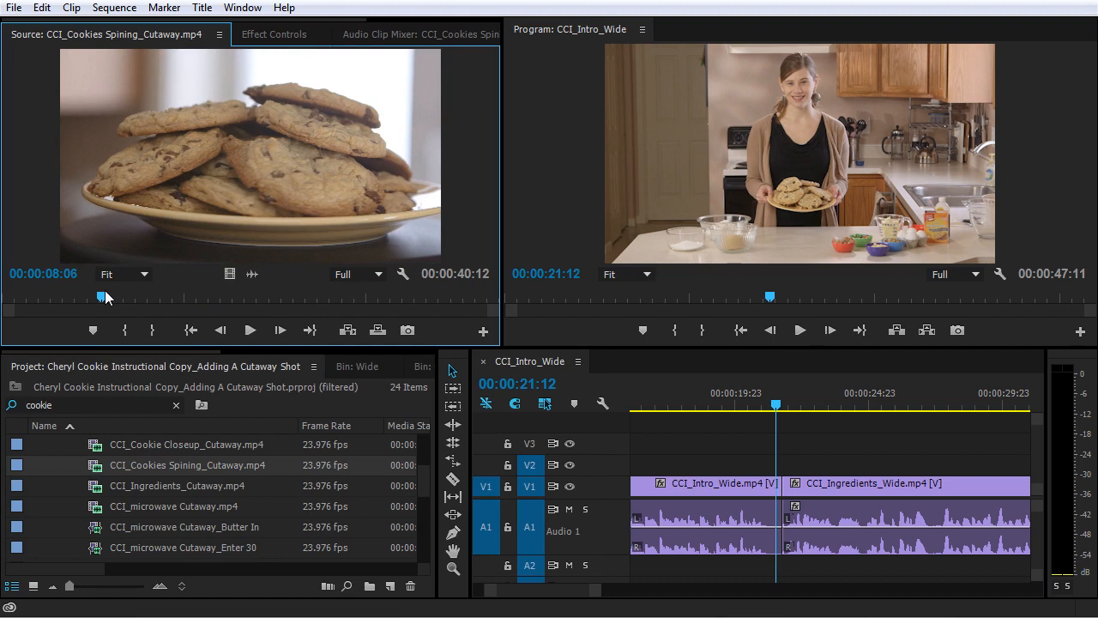
key(space)
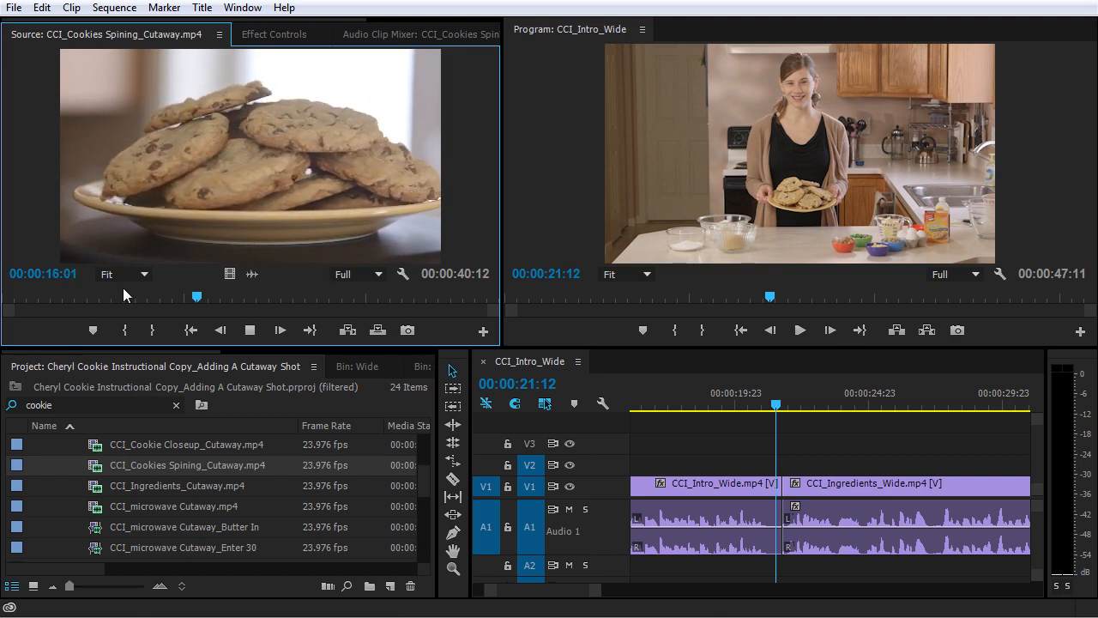
key(space)
drag(166, 295, 106, 296)
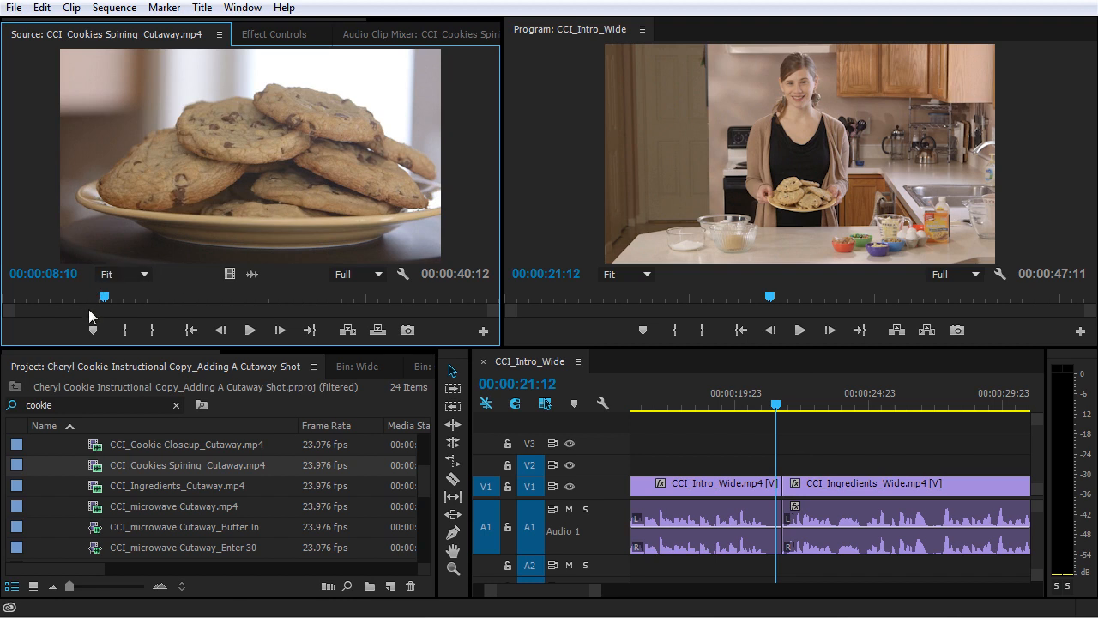
Step: Mark the spinning cookies clip from 00:00:09:16 to 00:00:17:15 and place only its video on V2 over the intro-to-ingredients cut
mouse_move(104, 298)
mouse_down()
mouse_move(85, 297)
mouse_move(118, 297)
mouse_up()
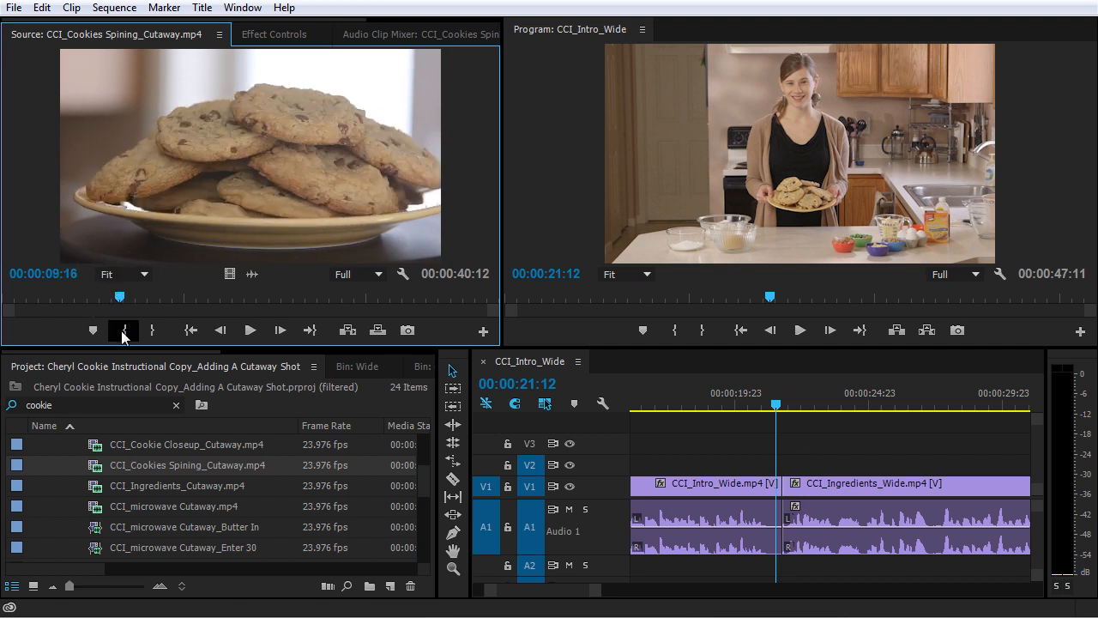
click(123, 331)
drag(119, 298, 216, 297)
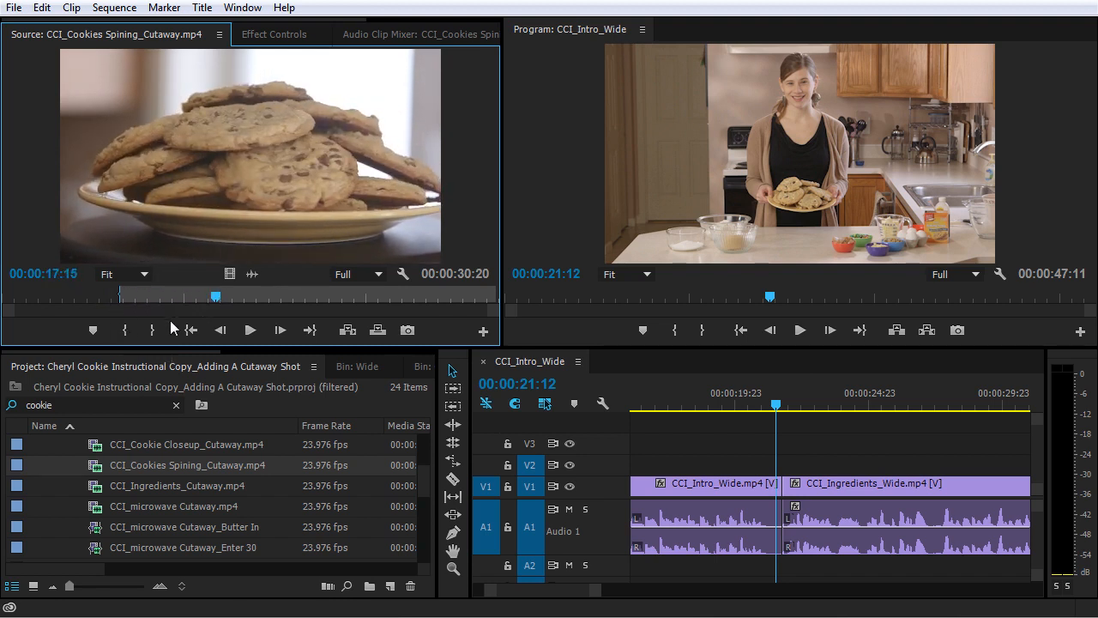
key(o)
drag(227, 273, 693, 472)
Step: Play back the sequence around the spinning cookies cutaway to examine where it should start against the intro narration
click(651, 404)
key(space)
key(minus)
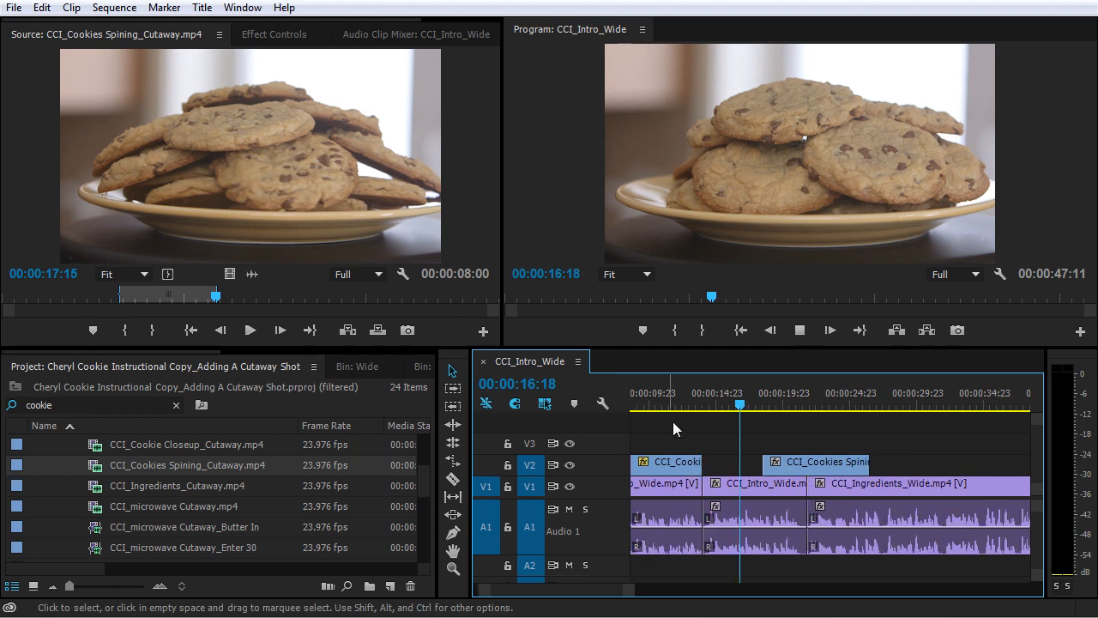
key(equal)
key(minus)
key(equal)
key(equal)
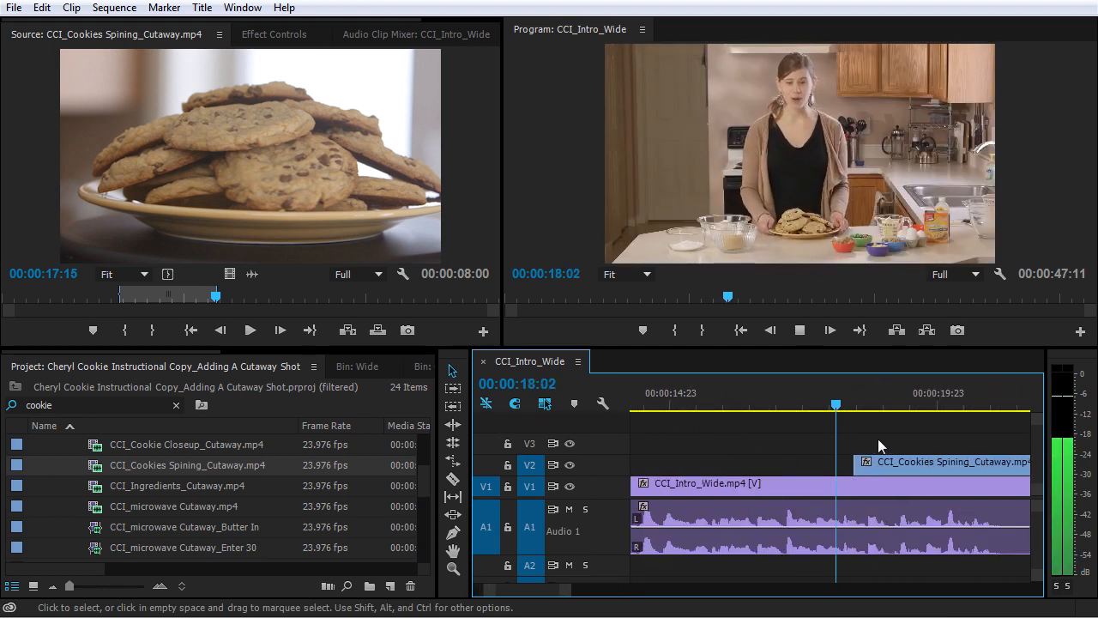
key(minus)
key(equal)
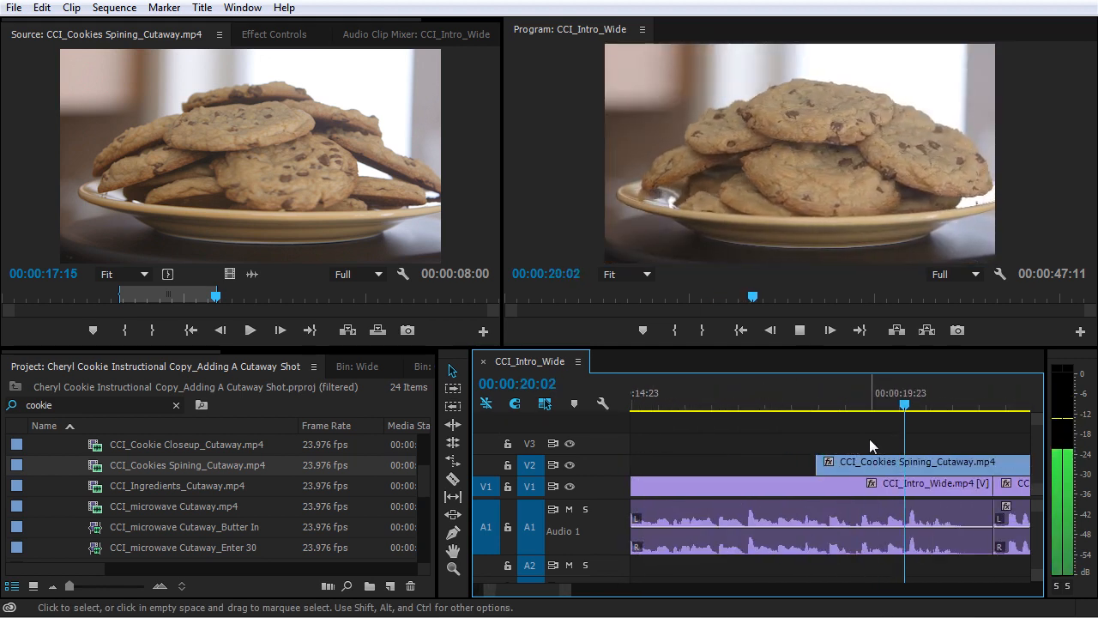
key(minus)
key(equal)
Step: Move the spinning cookies cutaway on V2 so it starts at 00:00:18:15
key(space)
mouse_move(756, 409)
mouse_down()
mouse_move(739, 402)
mouse_move(749, 402)
mouse_up()
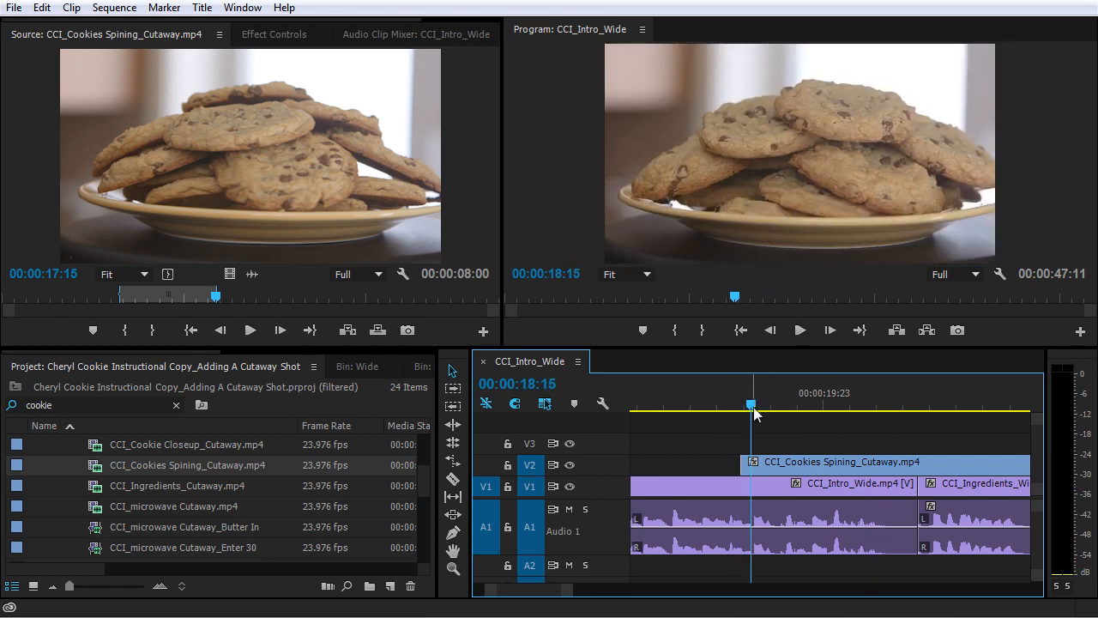
drag(759, 468, 770, 470)
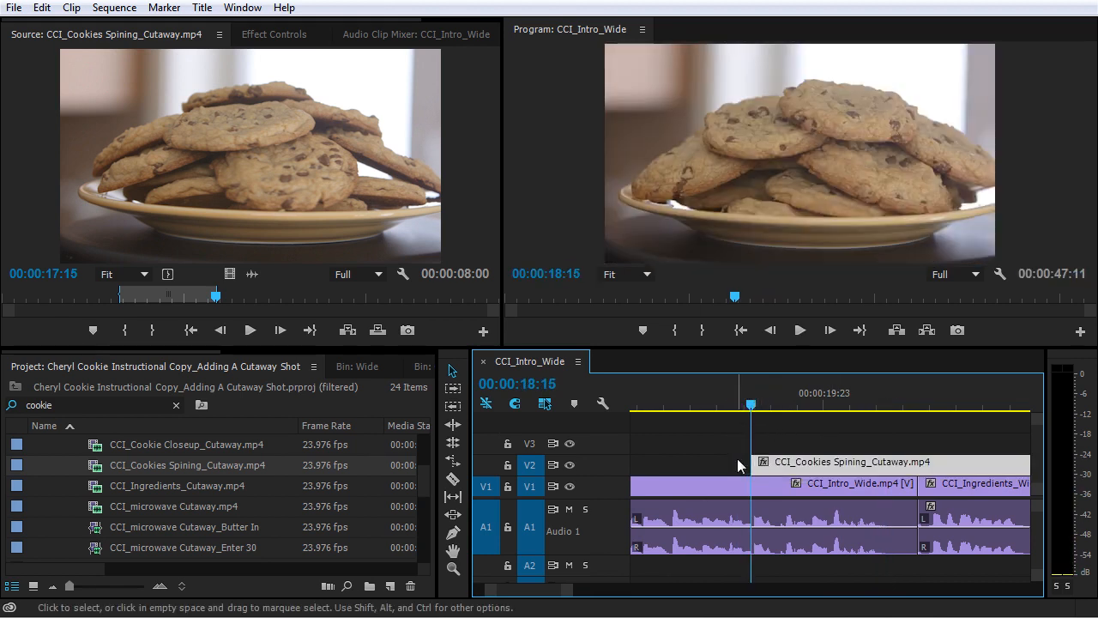
Step: Split the spinning cookies cutaway at 00:00:21:18, where the intro clip ends, and delete the portion over the ingredients clip
key(space)
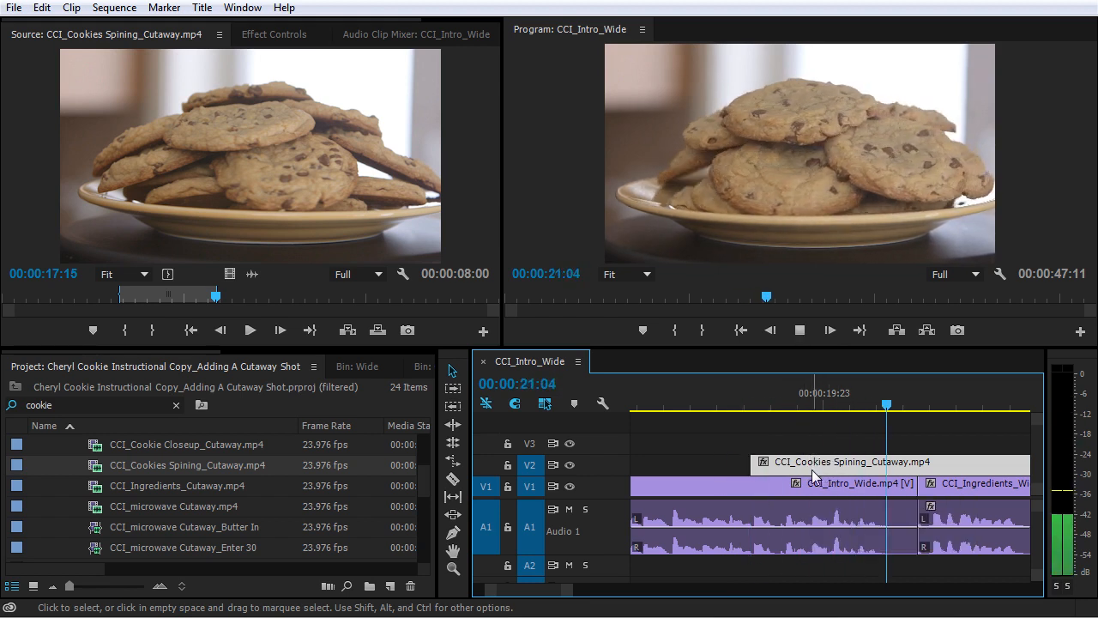
key(space)
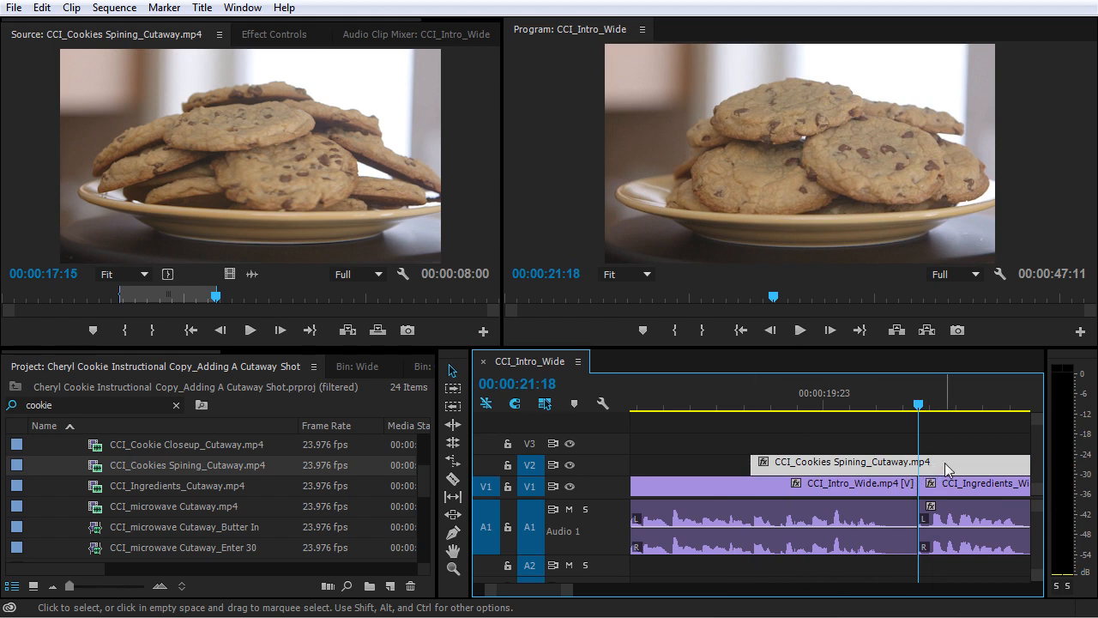
key(ctrl+k)
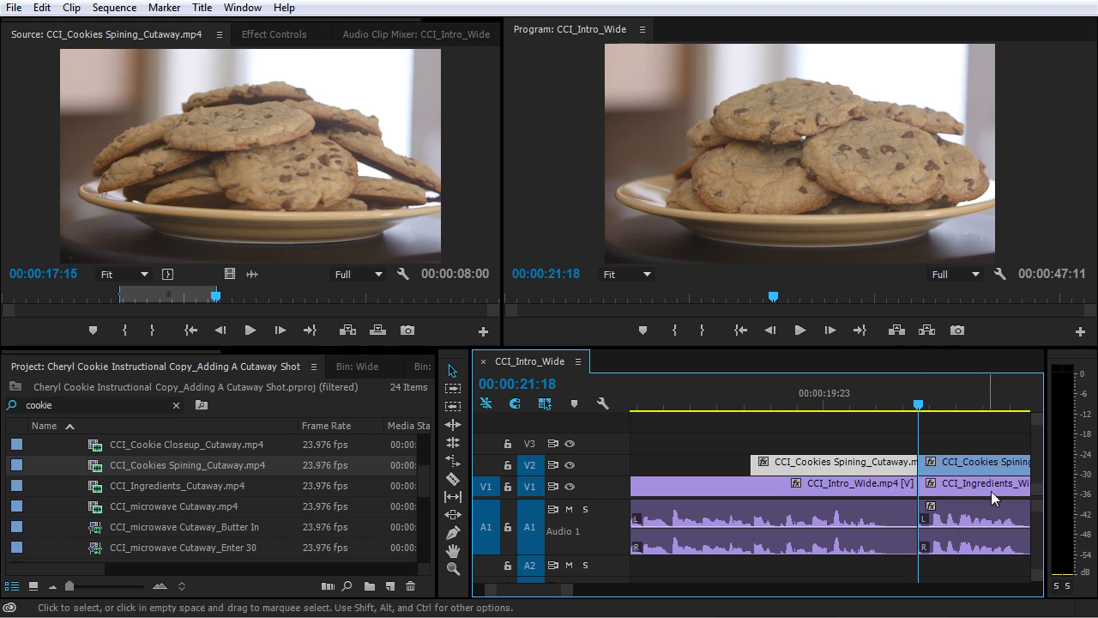
click(946, 460)
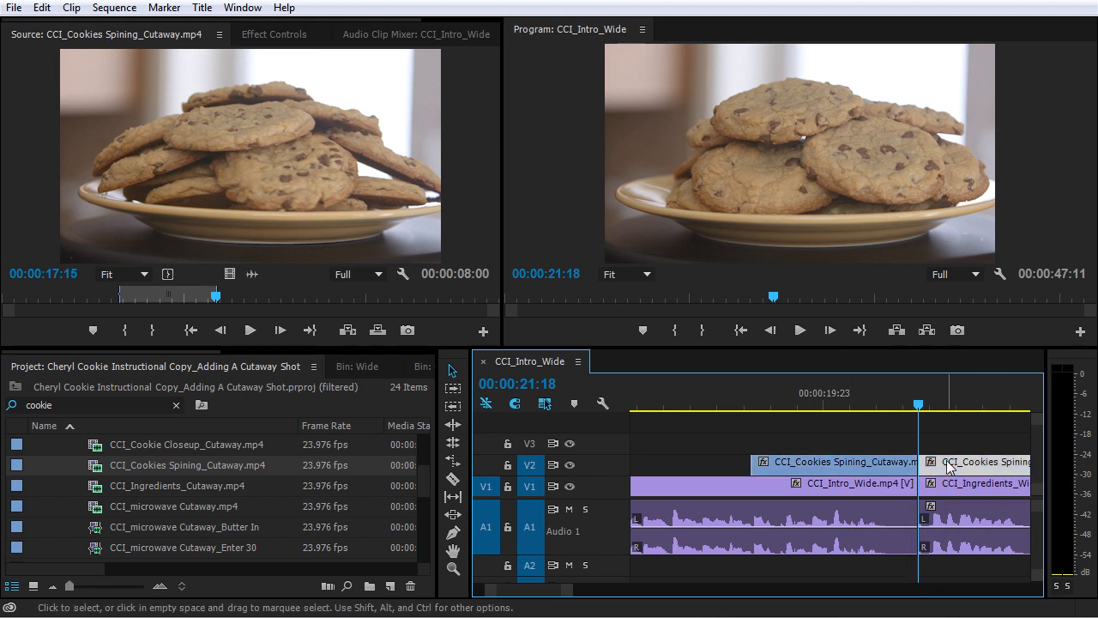
key(Delete)
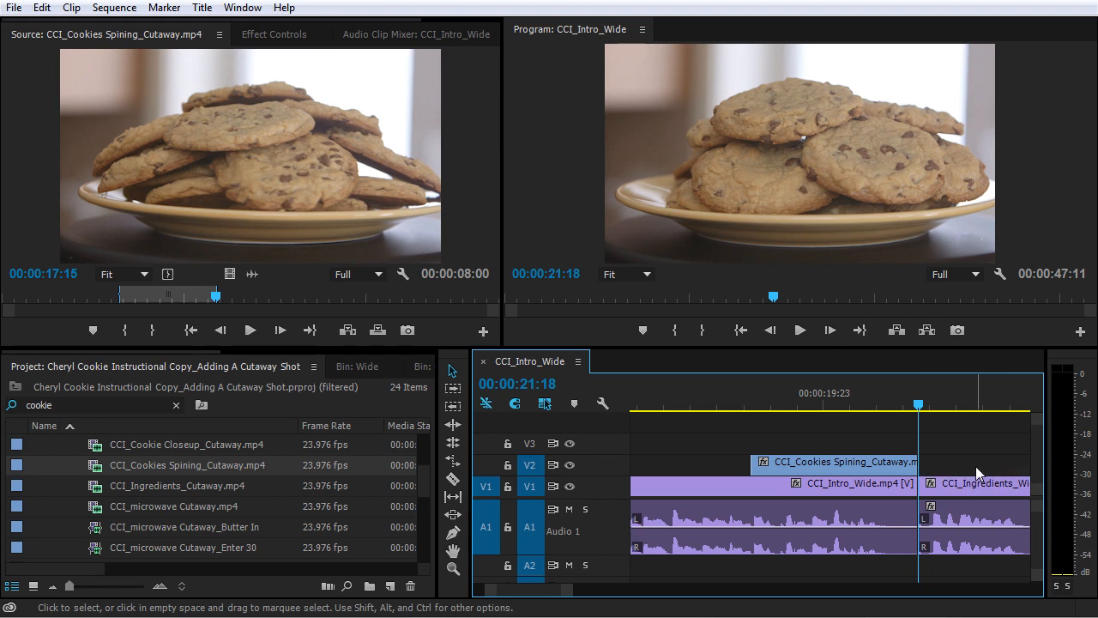
Step: Review the trimmed cutaway and shift CCI_Ingredients_Wide.mp4 with its audio about 10 frames later, leaving a short gap after the intro clip
drag(897, 403, 804, 404)
click(740, 396)
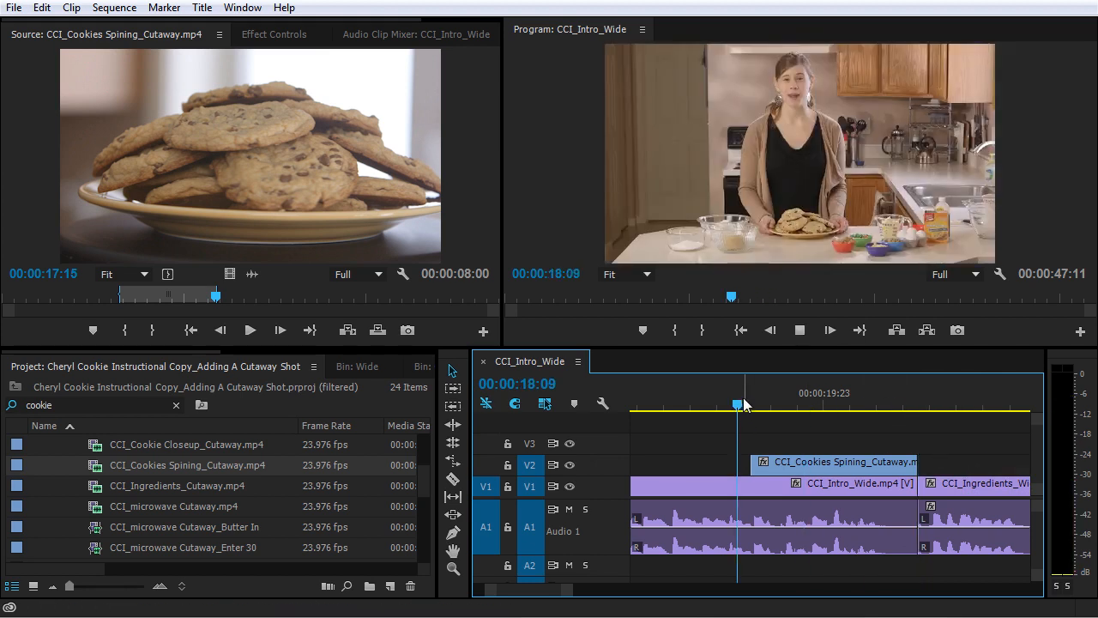
key(space)
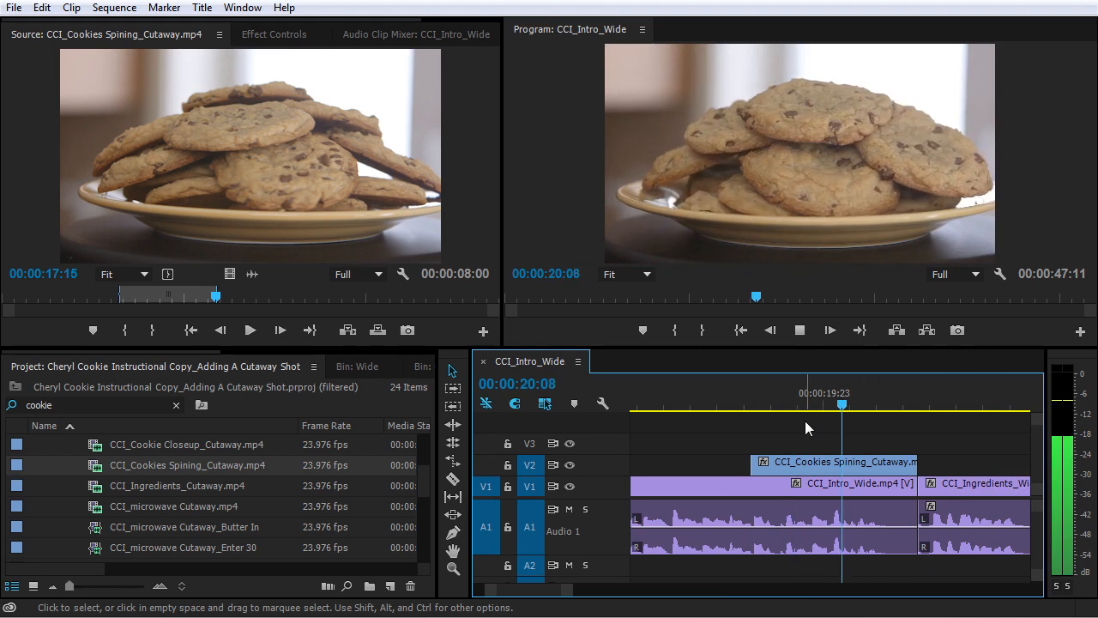
key(minus)
key(space)
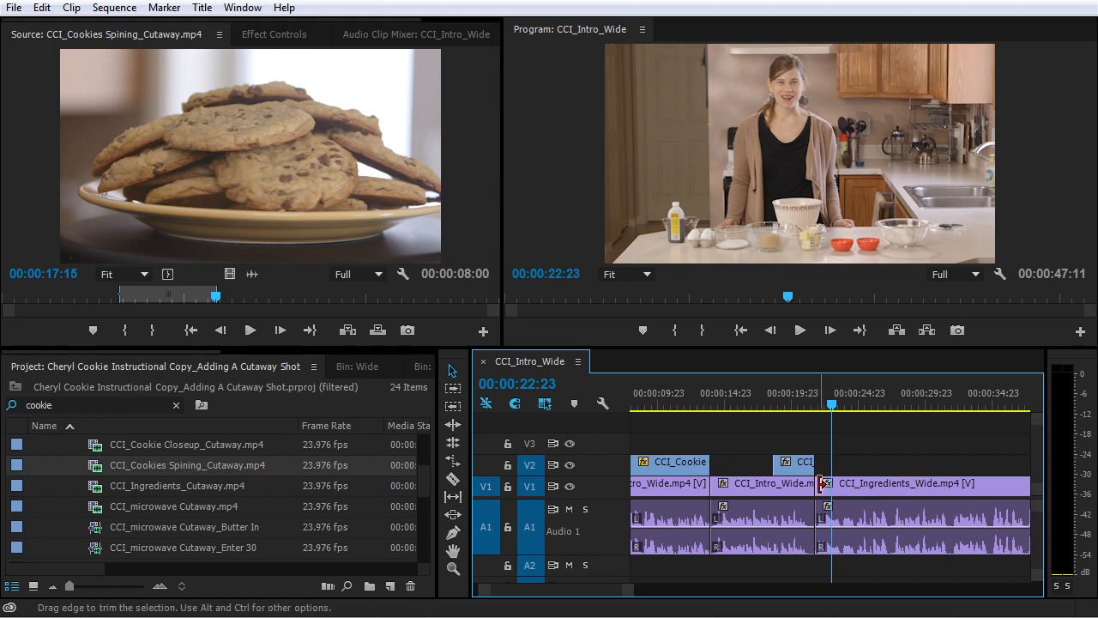
scroll(819, 489, up, 5)
drag(813, 513, 843, 513)
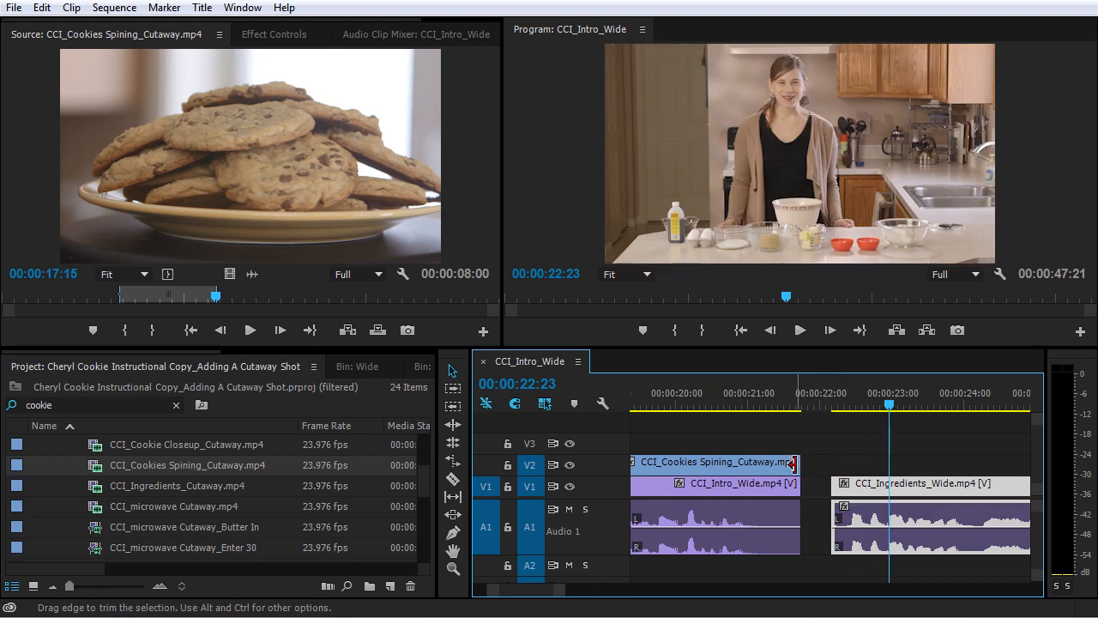
Step: Extend the end of the spinning cookies cutaway on V2 to the start of the ingredients clip and play back the transition
drag(797, 462, 829, 463)
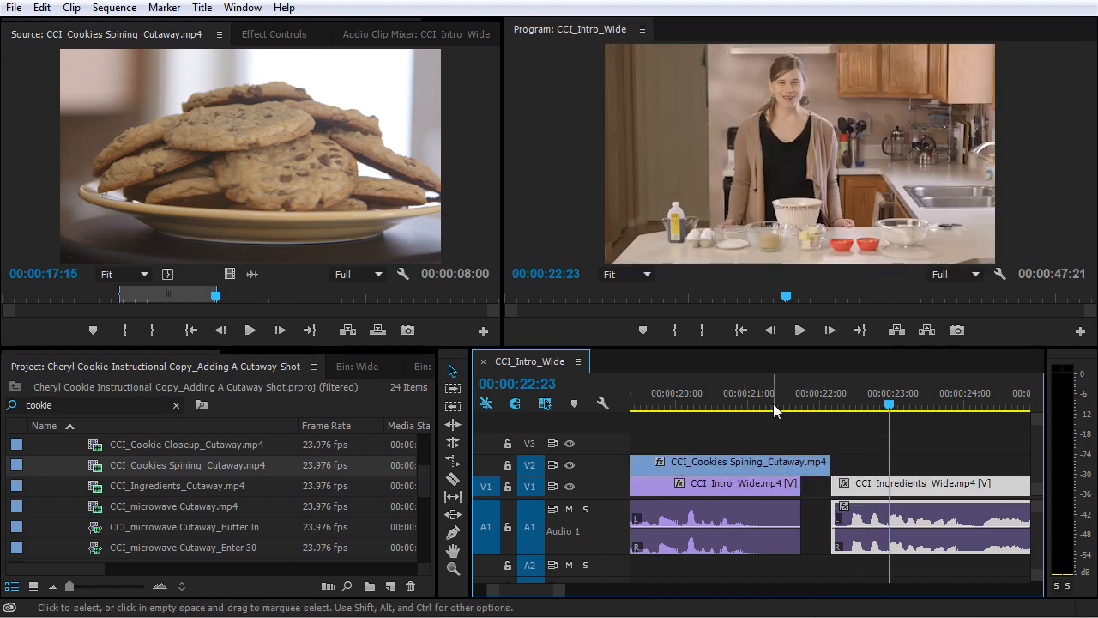
click(731, 393)
key(space)
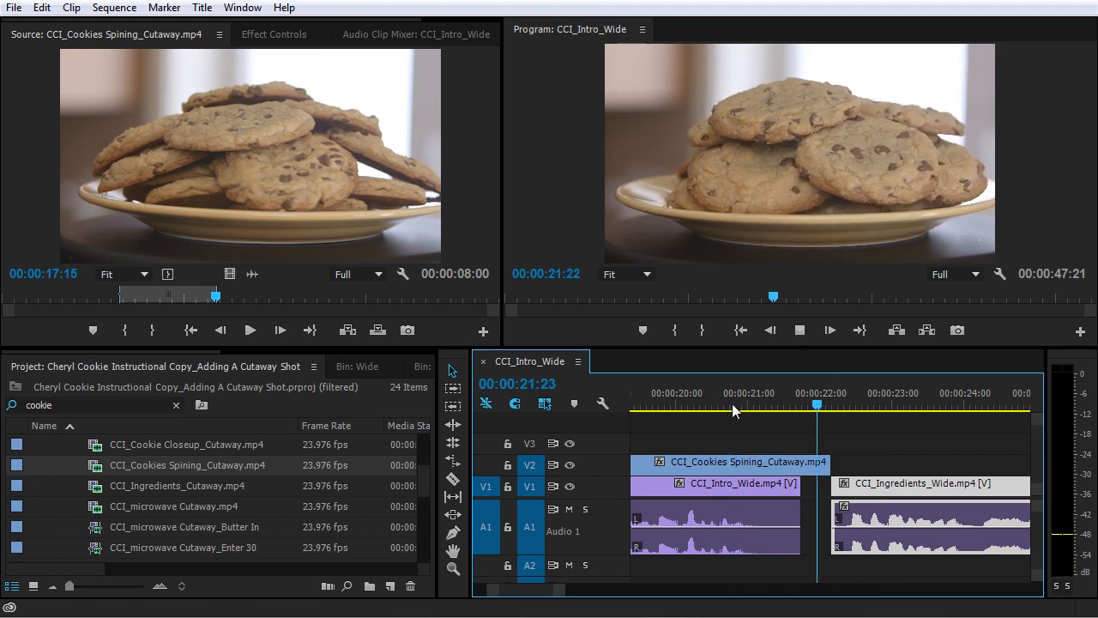
Step: Move CCI_Ingredients_Wide.mp4 with its audio about 6 frames later and extend the spinning cookies cutaway on V2 to its new start
key(space)
drag(854, 486, 873, 486)
drag(818, 463, 838, 463)
Step: Play back the widened transition from the intro clip through the cookies cutaway into the ingredients clip
click(782, 396)
click(724, 406)
key(space)
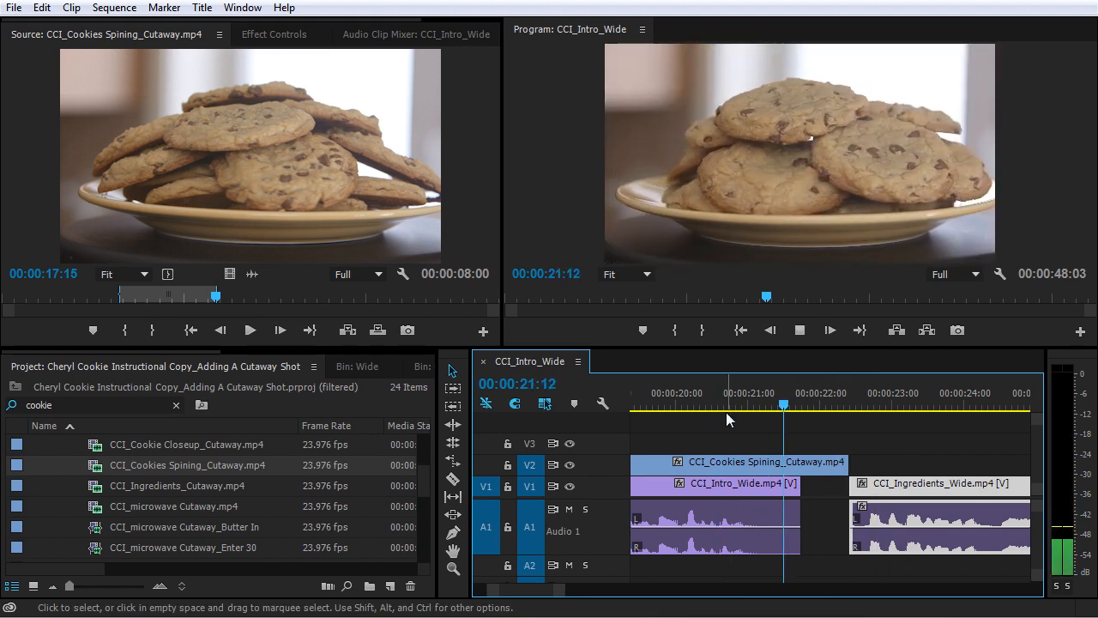
key(space)
drag(876, 404, 764, 408)
key(space)
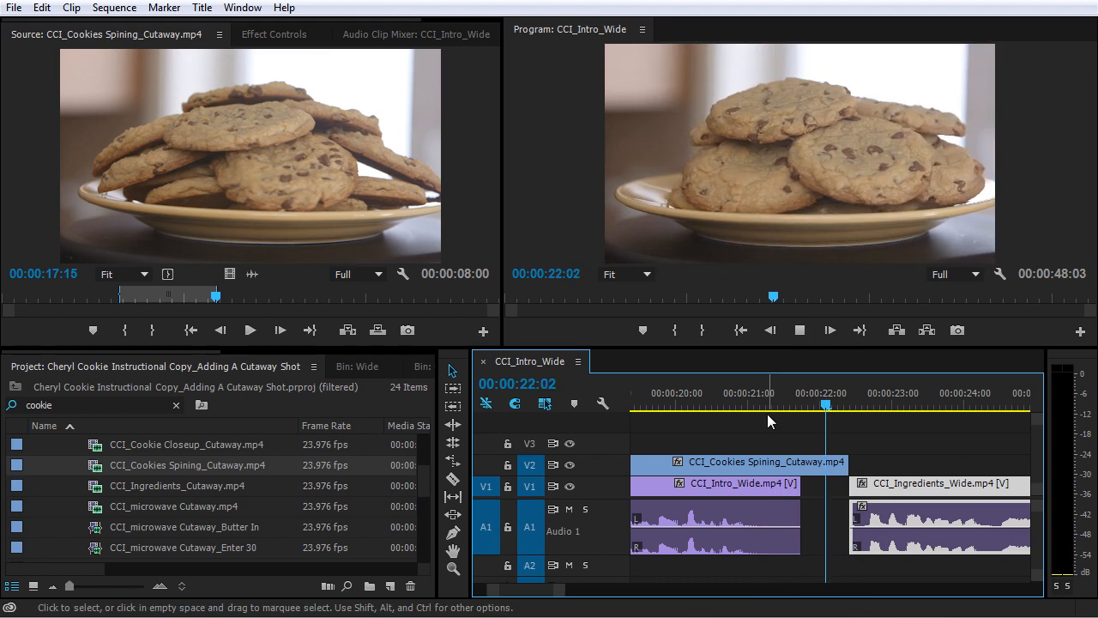
Step: Deselect the ingredients clip and browse the project's Cutaway clips for an ingredients close-up
key(minus)
key(minus)
key(minus)
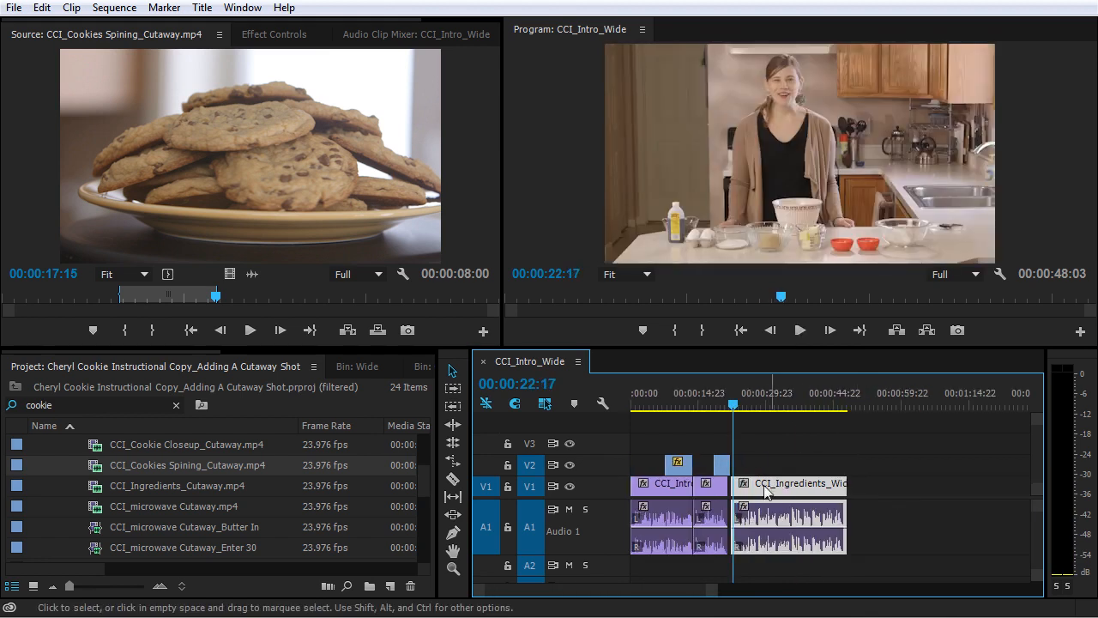
click(778, 459)
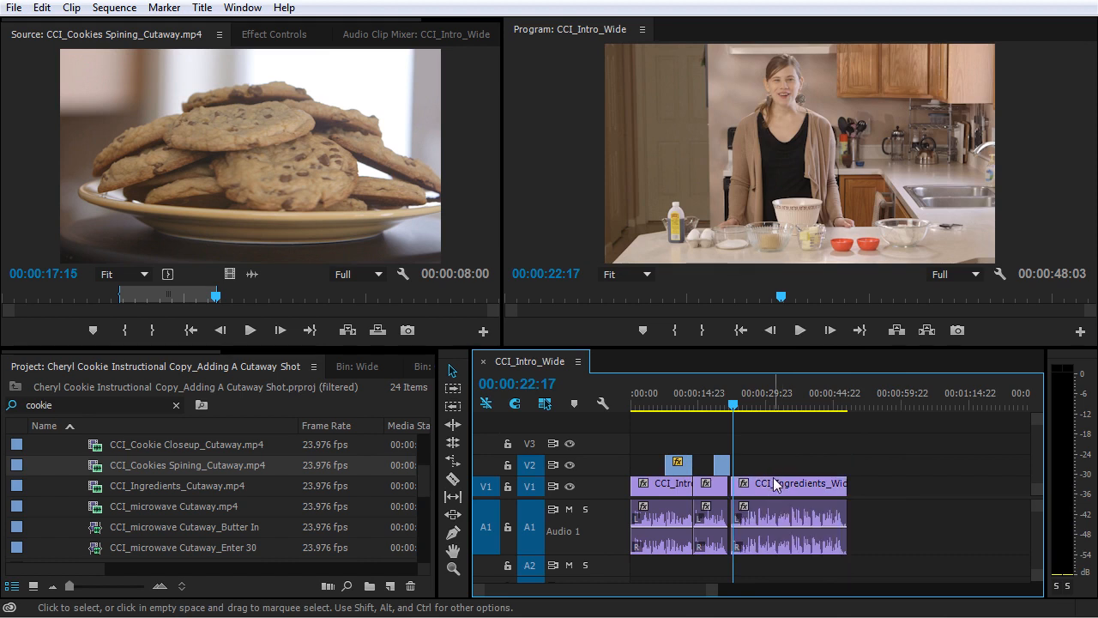
scroll(139, 498, up, 3)
scroll(140, 502, down, 3)
scroll(146, 511, down, 2)
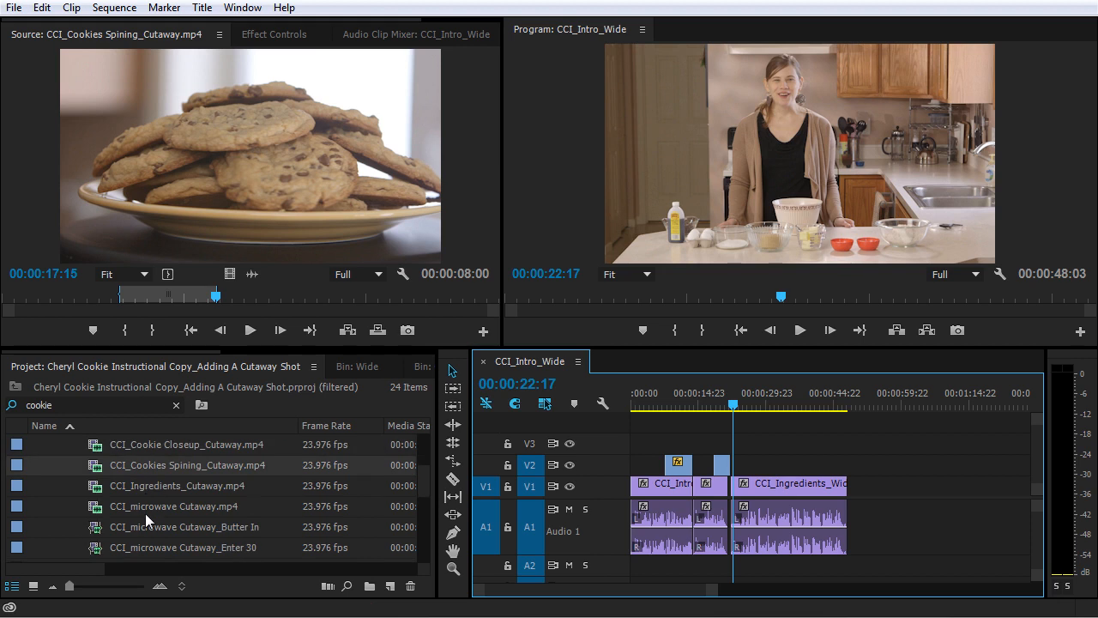
scroll(137, 518, up, 5)
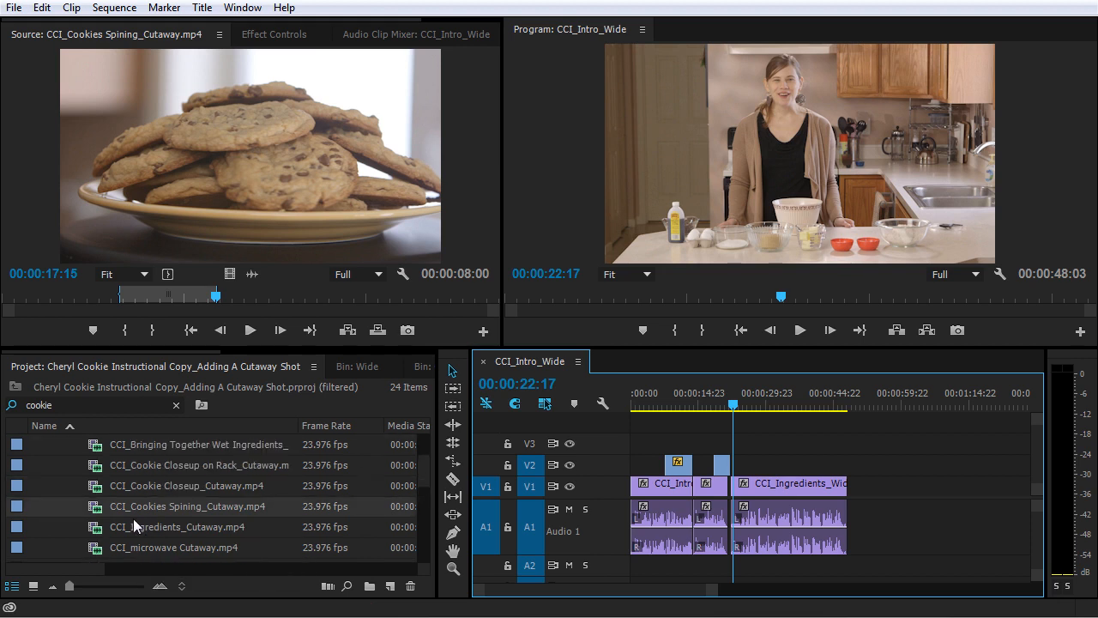
scroll(133, 519, up, 1)
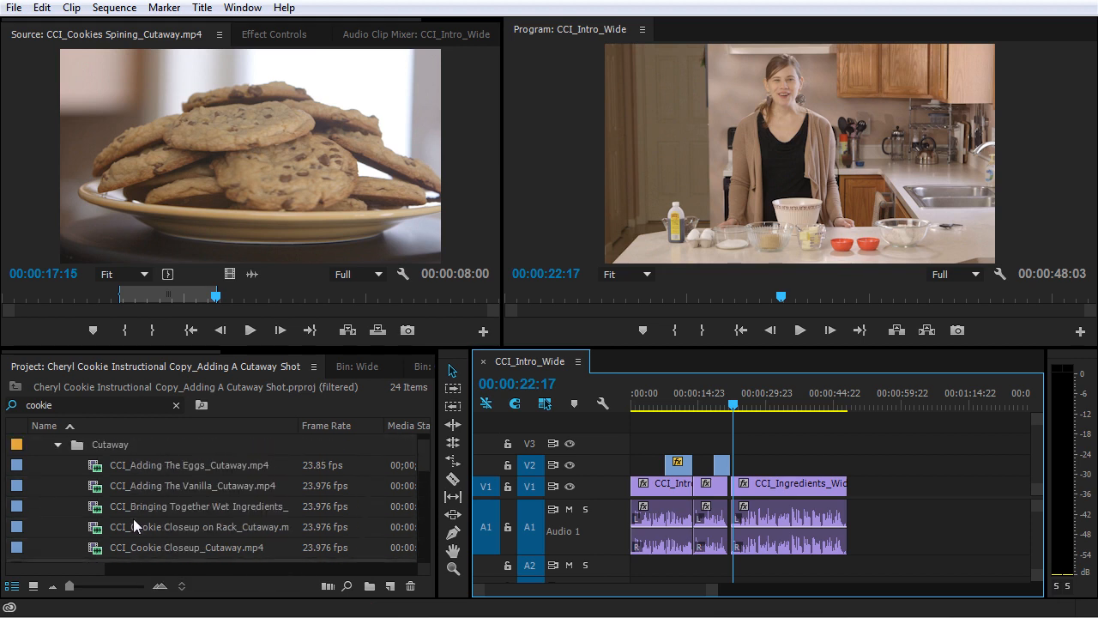
scroll(133, 518, down, 8)
Step: Replace the project search with "ing" and open CCI_Ingredients_Cutaway.mp4 in the Source monitor
click(52, 404)
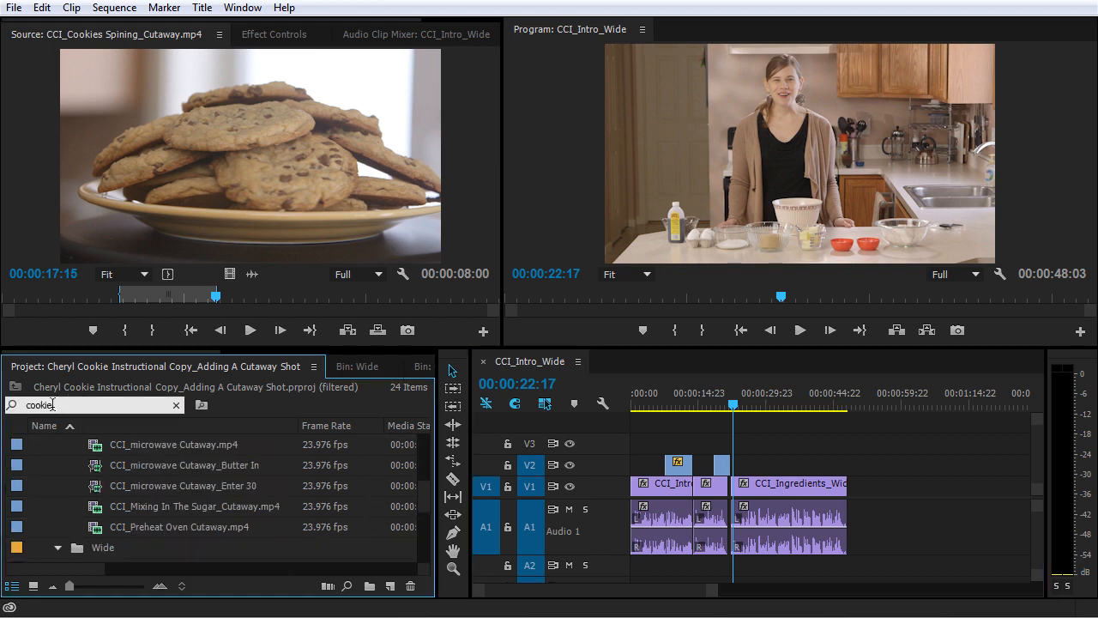
click(176, 406)
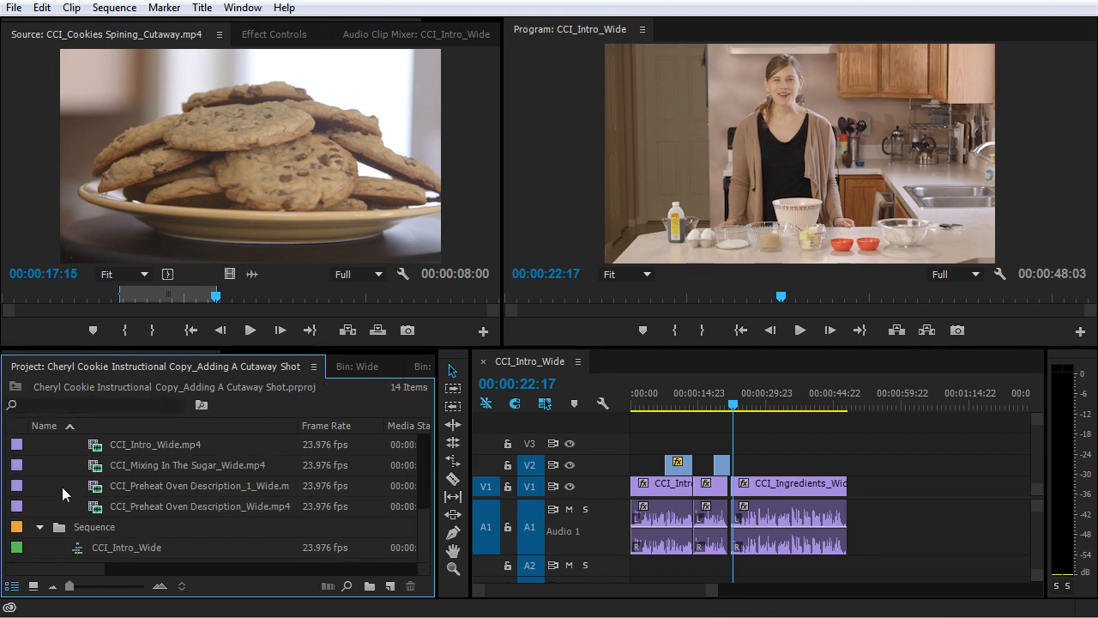
scroll(60, 482, up, 2)
click(92, 405)
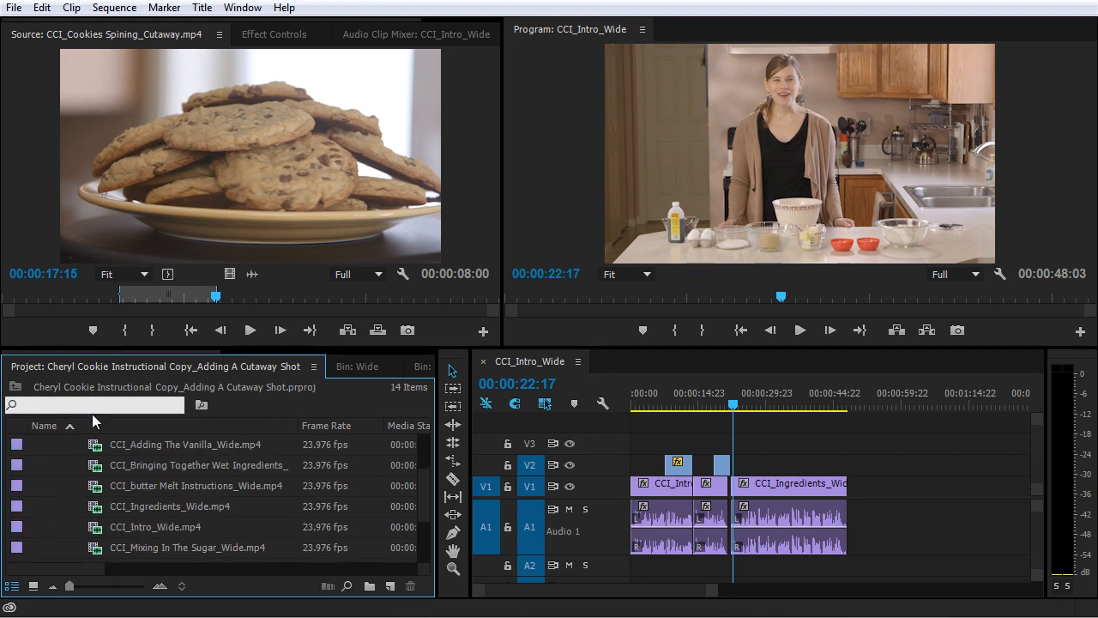
text(ing)
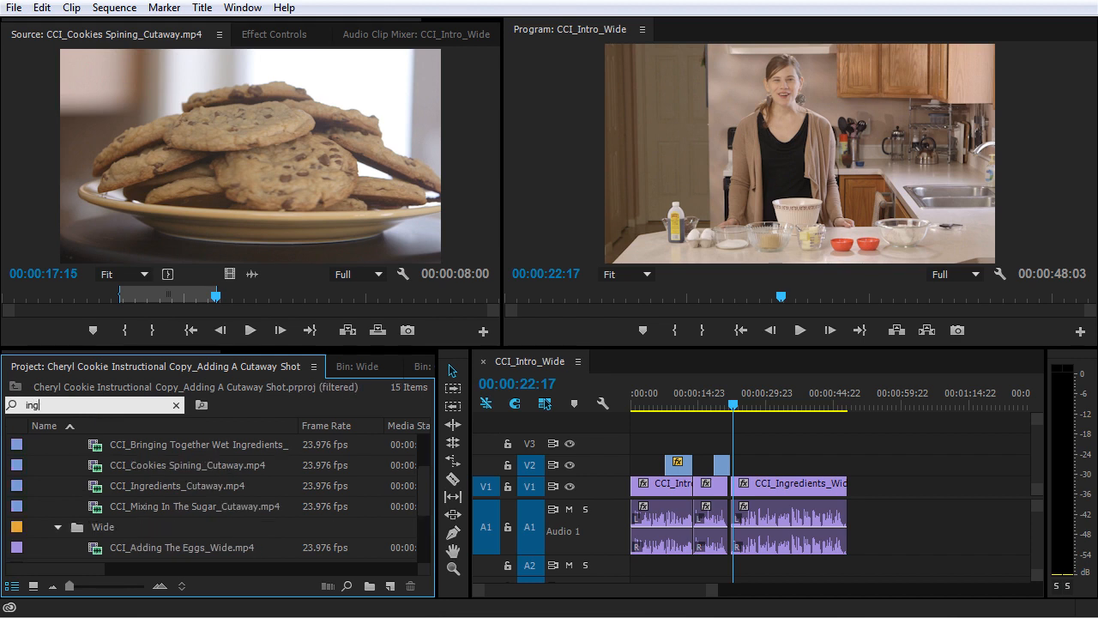
double_click(141, 486)
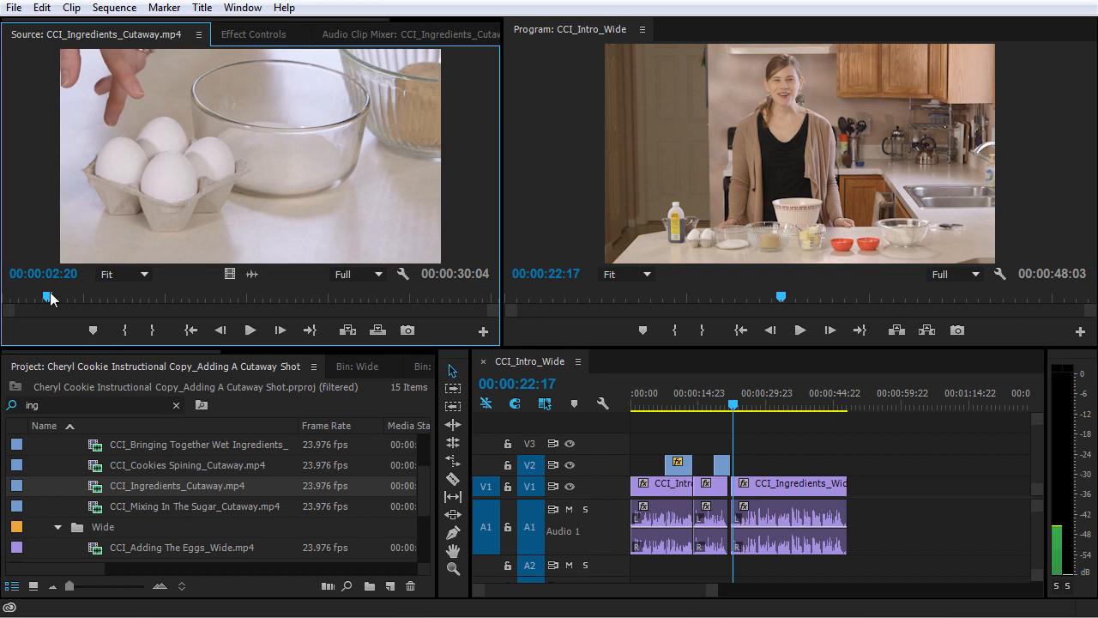
Step: Review the ingredients cutaway in the Source monitor and mark its Out point at 00:00:27:14
drag(50, 294, 48, 294)
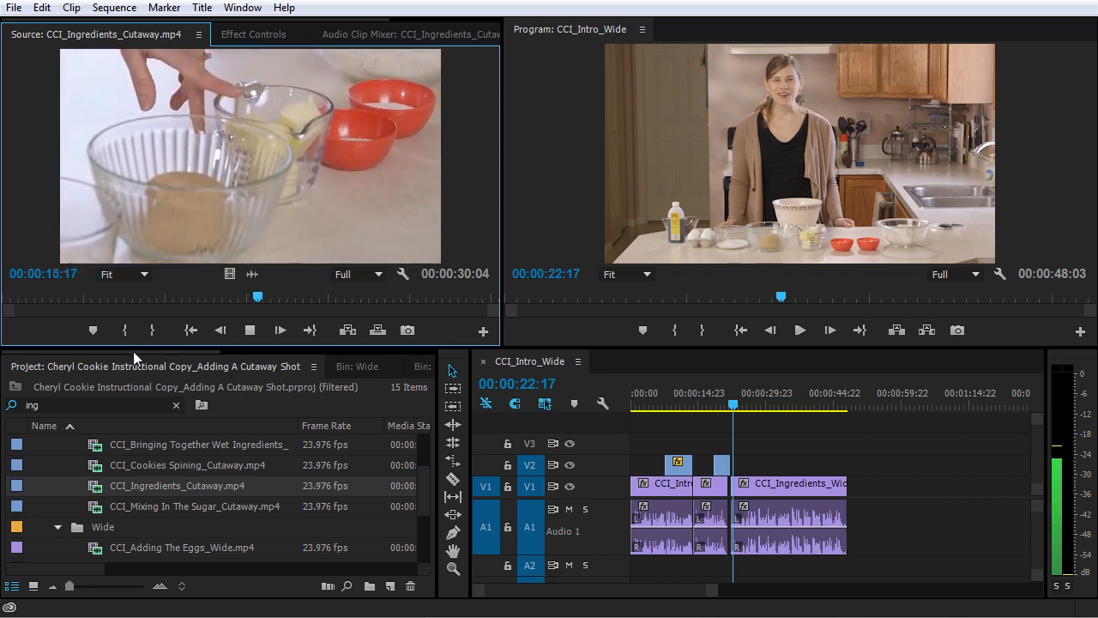
key(space)
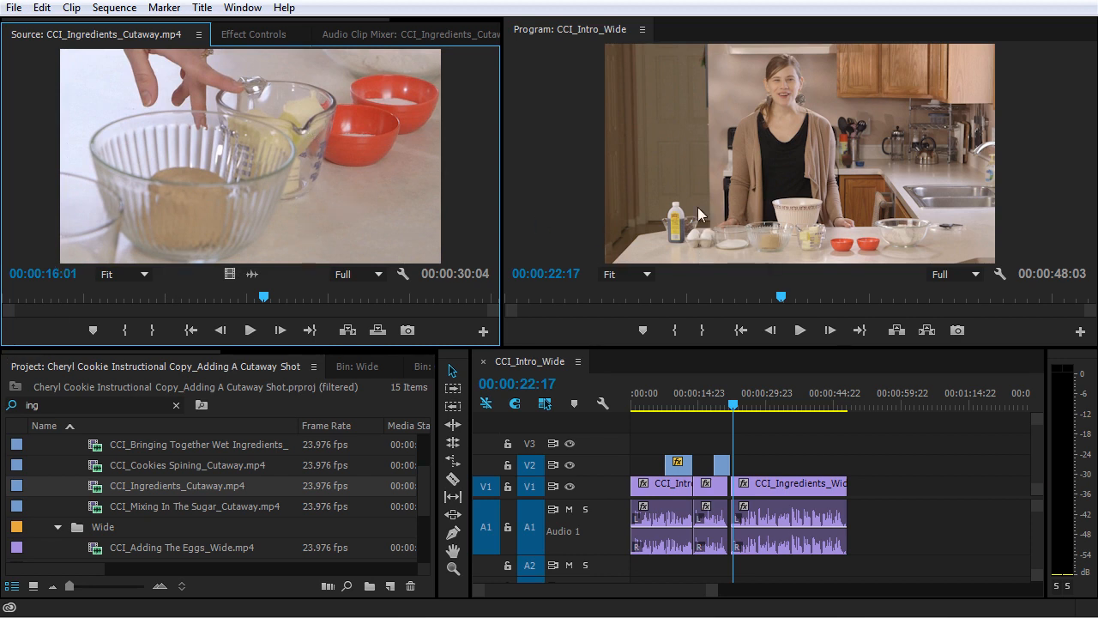
drag(266, 299, 455, 301)
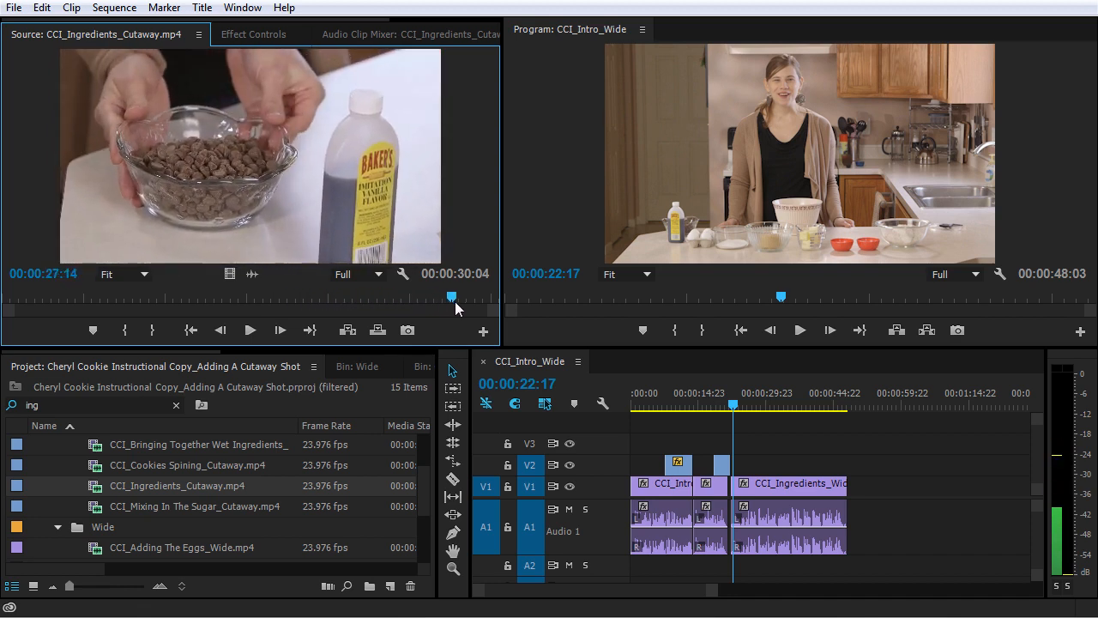
click(152, 331)
drag(395, 301, 132, 297)
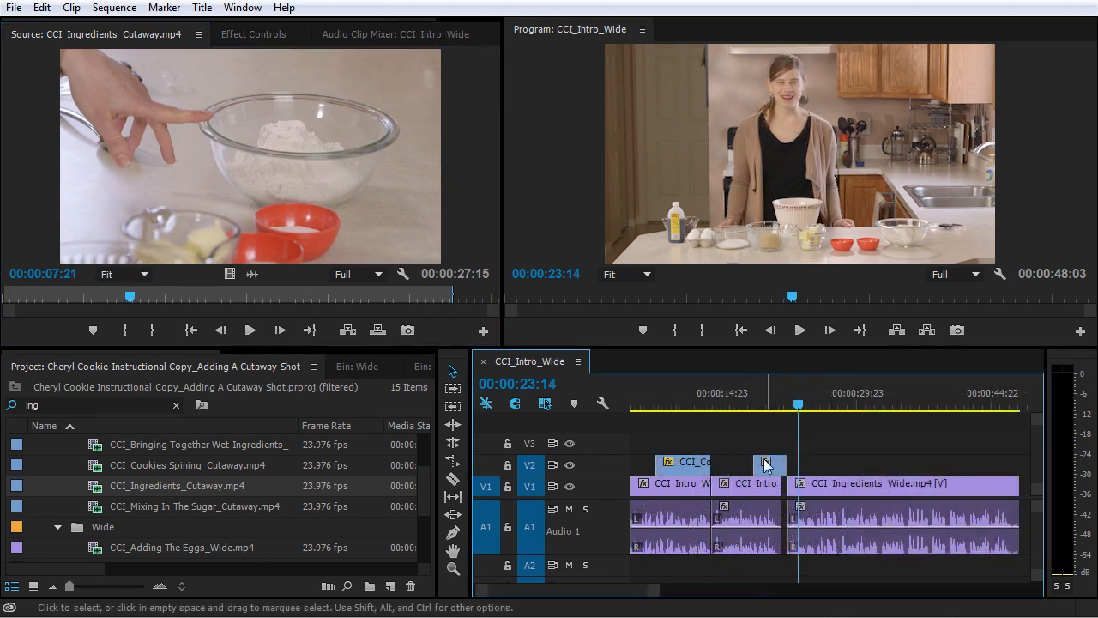
Step: Play the ingredients wide shot in the sequence and park the playhead at 00:00:26:19, where the spoken ingredient list begins
key(space)
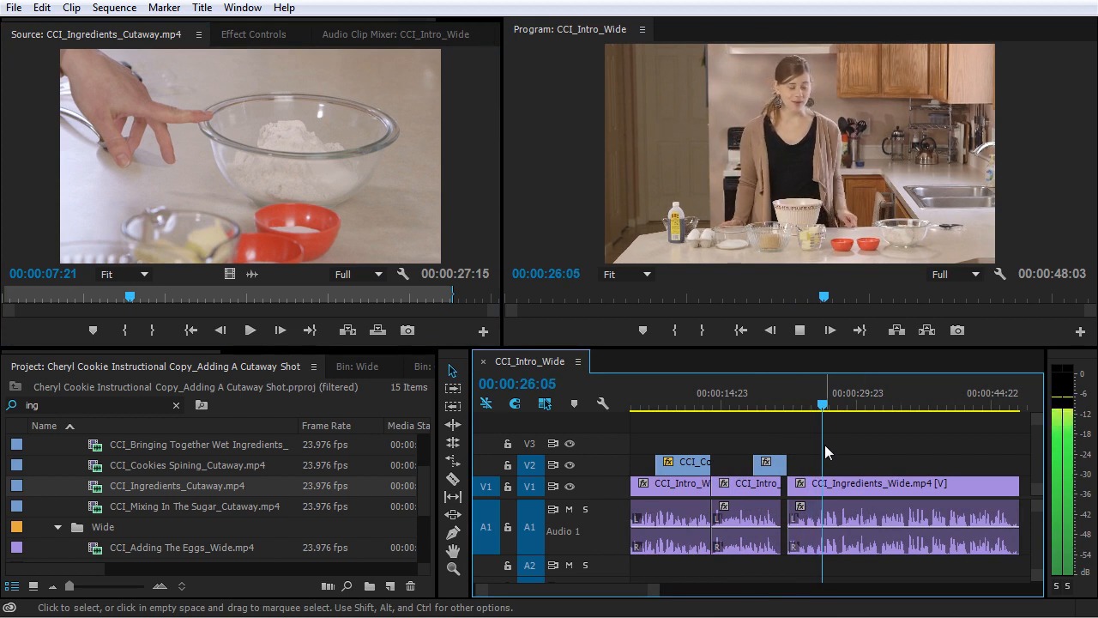
key(space)
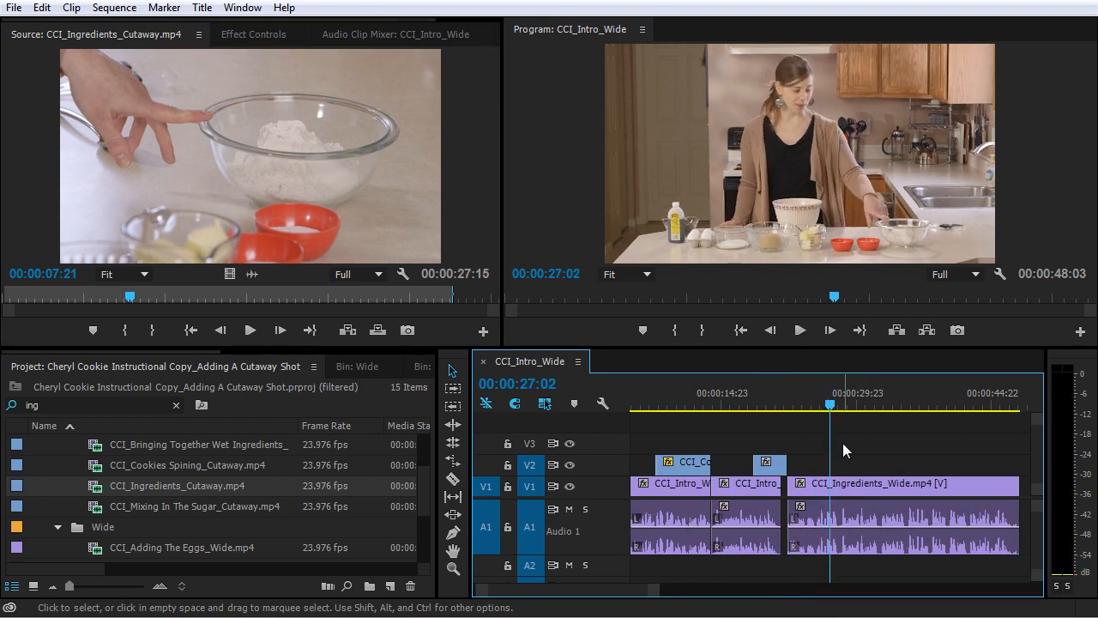
key(=)
key(=)
mouse_move(781, 405)
mouse_down()
mouse_move(809, 405)
mouse_move(790, 412)
mouse_up()
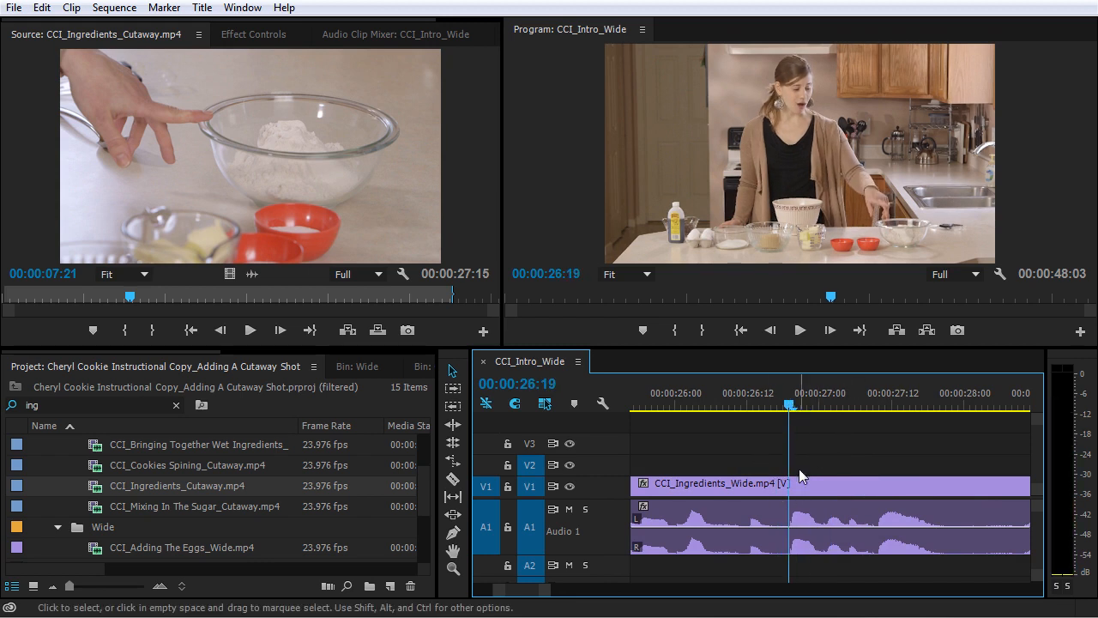
Step: Show the ingredients cutaway's audio waveform in the Source monitor and locate the matching spoken words near 00:00:07:09
click(253, 274)
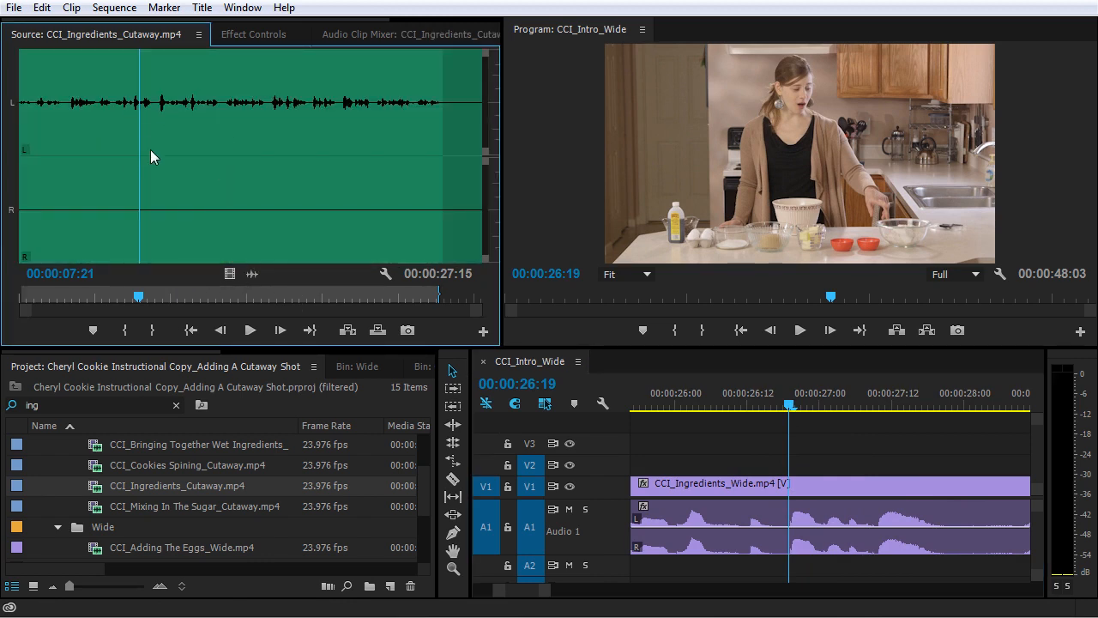
click(123, 91)
key(space)
key(space)
drag(136, 92, 133, 90)
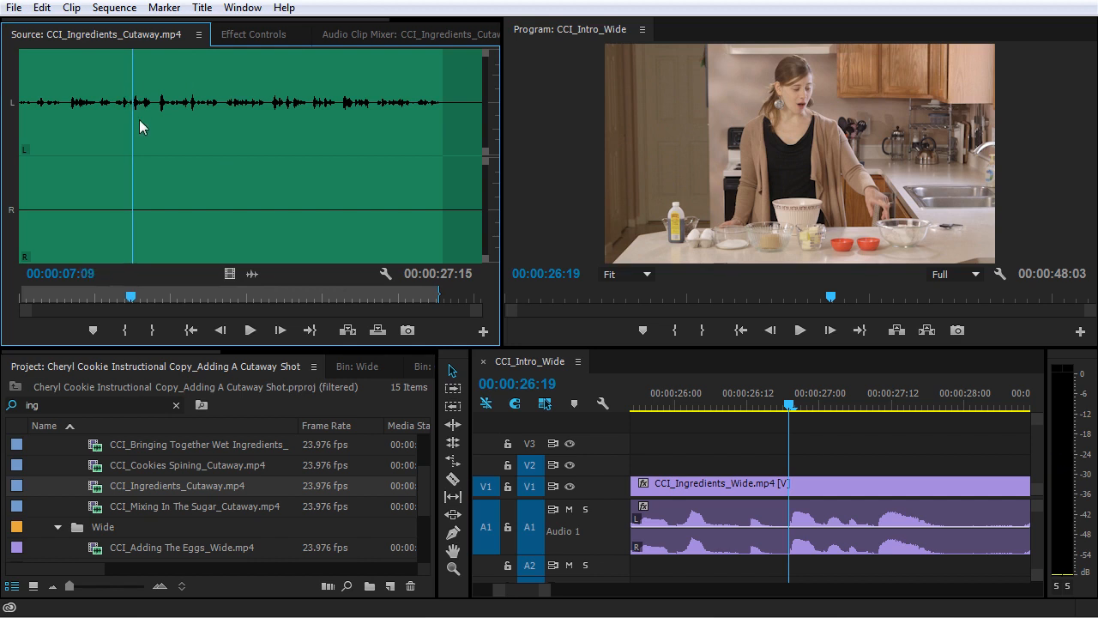
Step: Mark the ingredients cutaway's In point at 00:00:07:12, just before the matching word in its waveform
scroll(138, 120, down, 1)
key(equal)
key(equal)
key(equal)
key(Right)
key(Right)
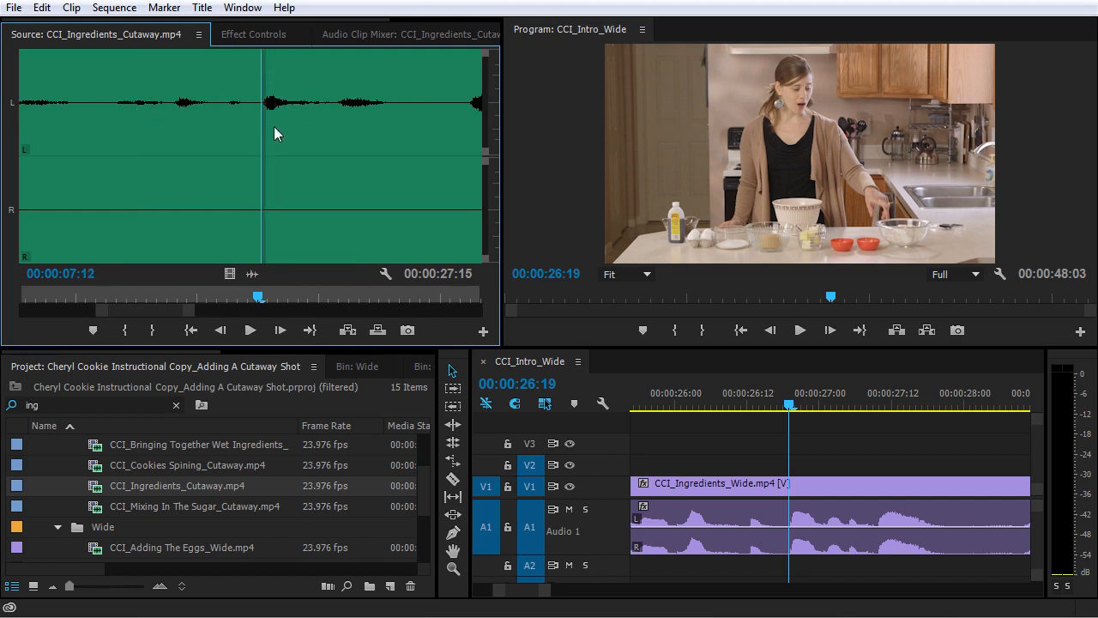
key(equal)
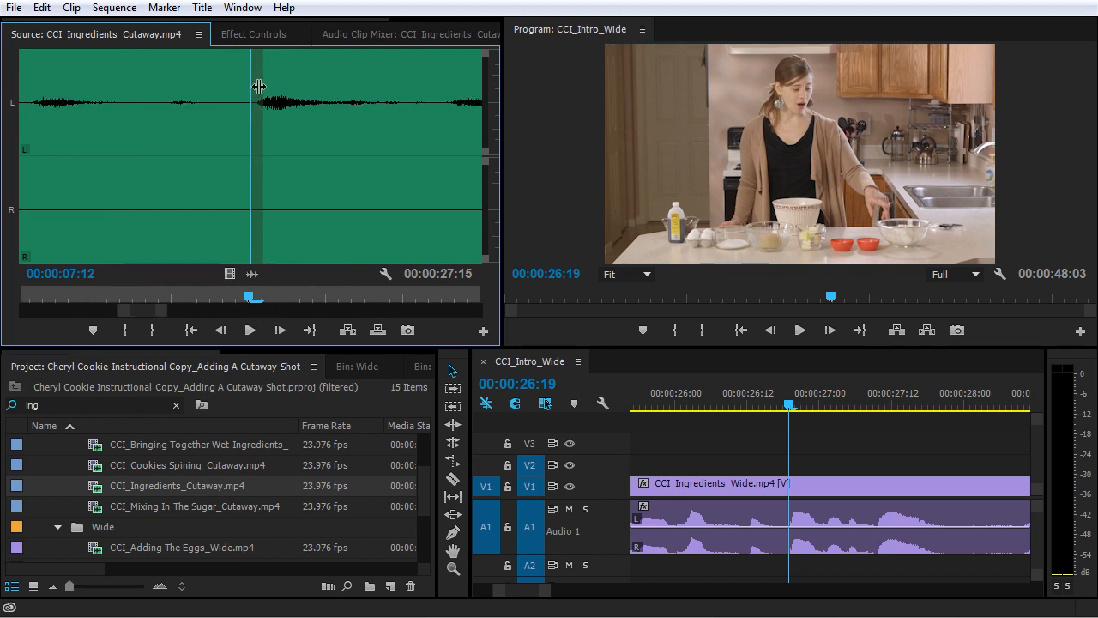
key(space)
click(124, 329)
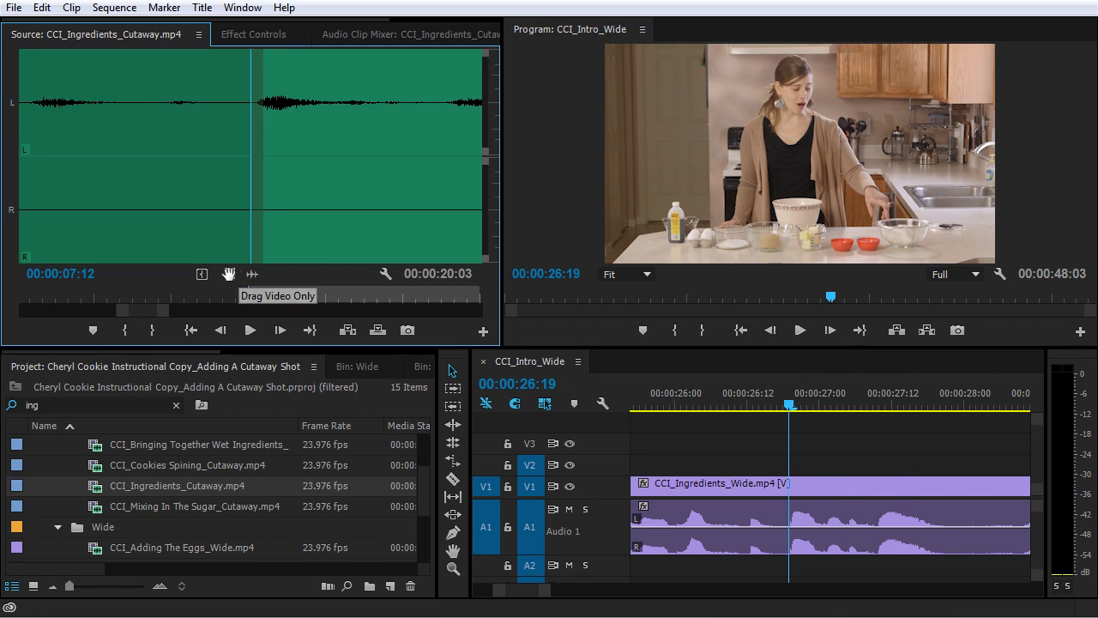
Step: Place only the video of the marked ingredients cutaway on V2 at 00:00:26:19 and play back from just before it
drag(665, 402, 790, 474)
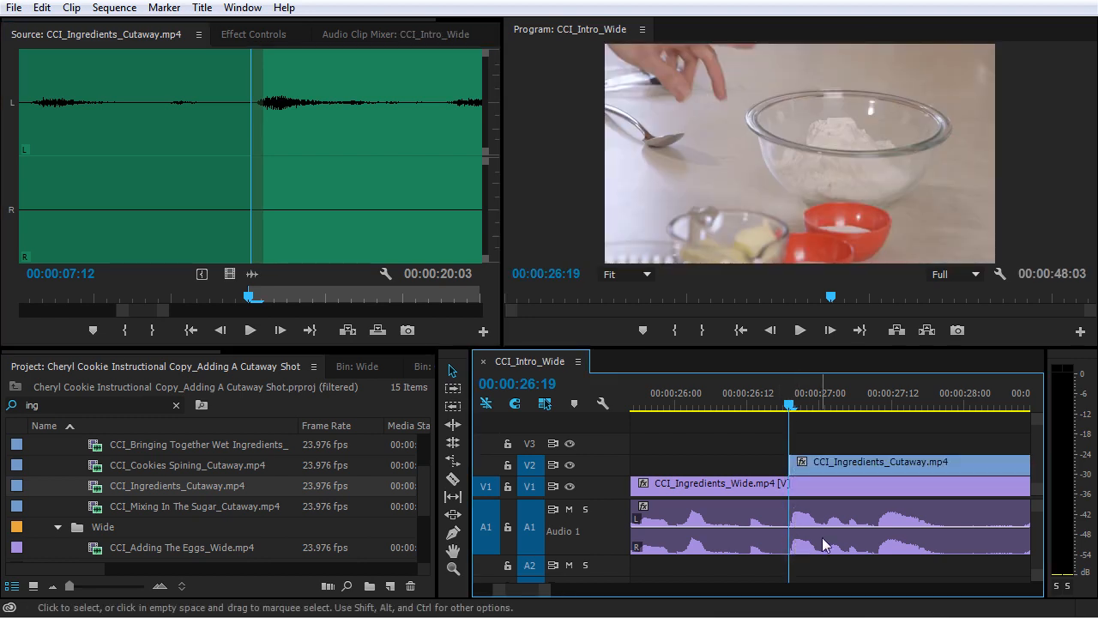
key(space)
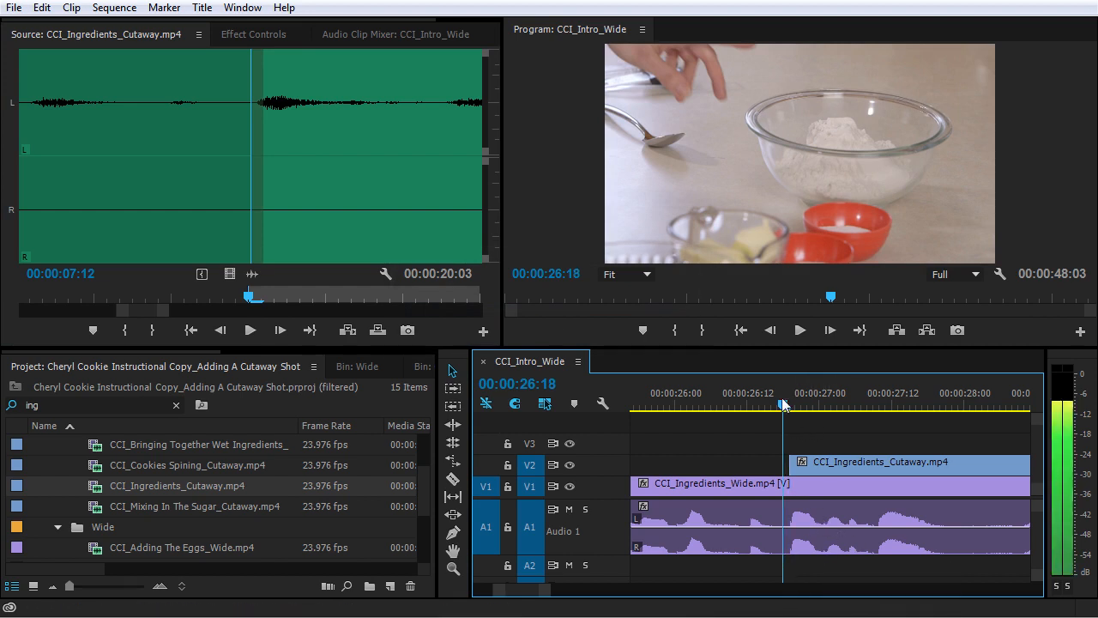
click(730, 405)
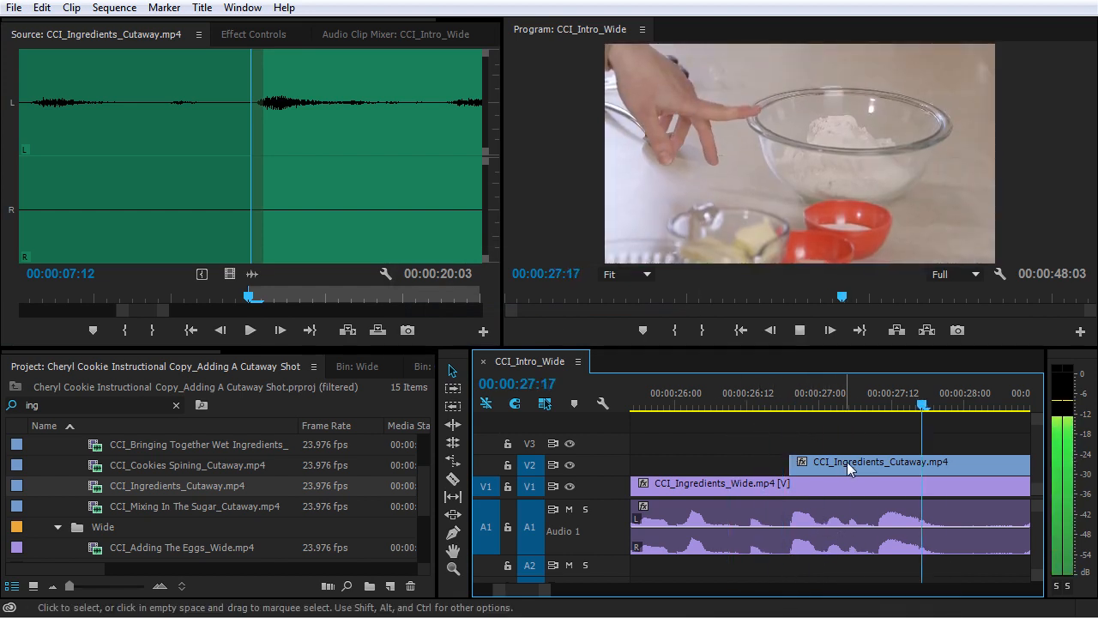
Step: Play the ingredients cutaway over the wide shot through to 00:00:47:02, checking its sync and where it ends
key(minus)
key(minus)
key(minus)
key(minus)
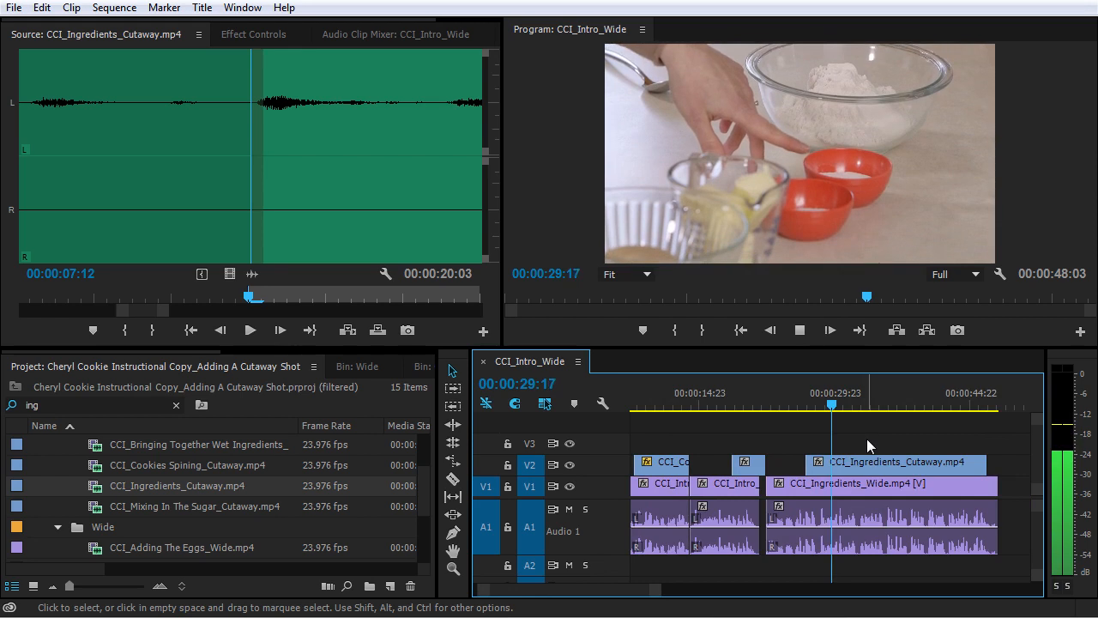
key(equal)
key(equal)
key(equal)
key(equal)
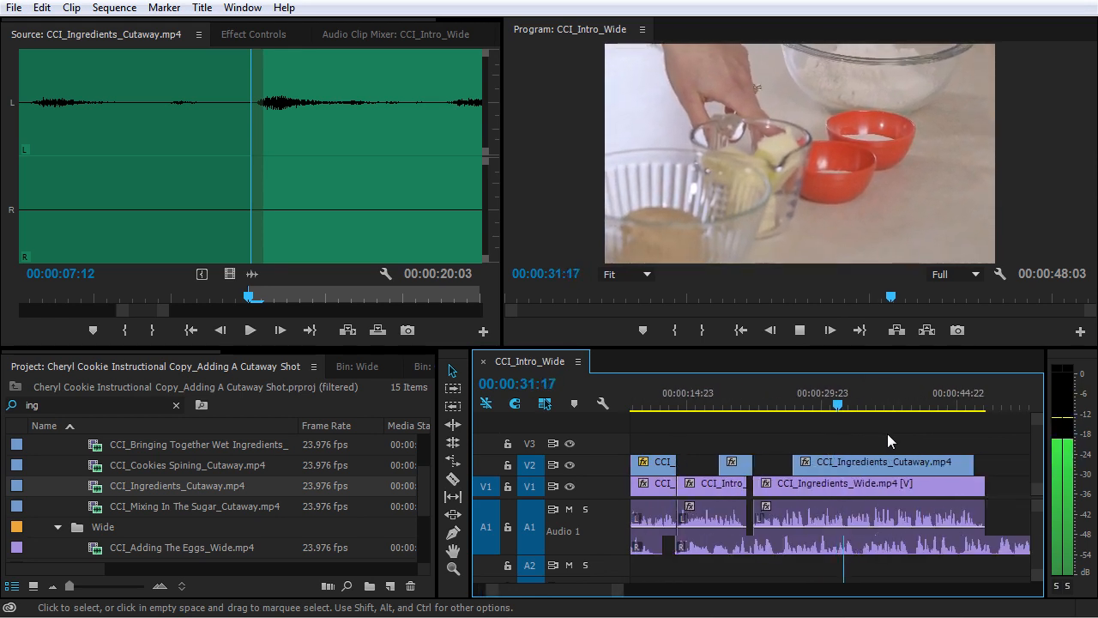
key(minus)
key(minus)
key(minus)
key(minus)
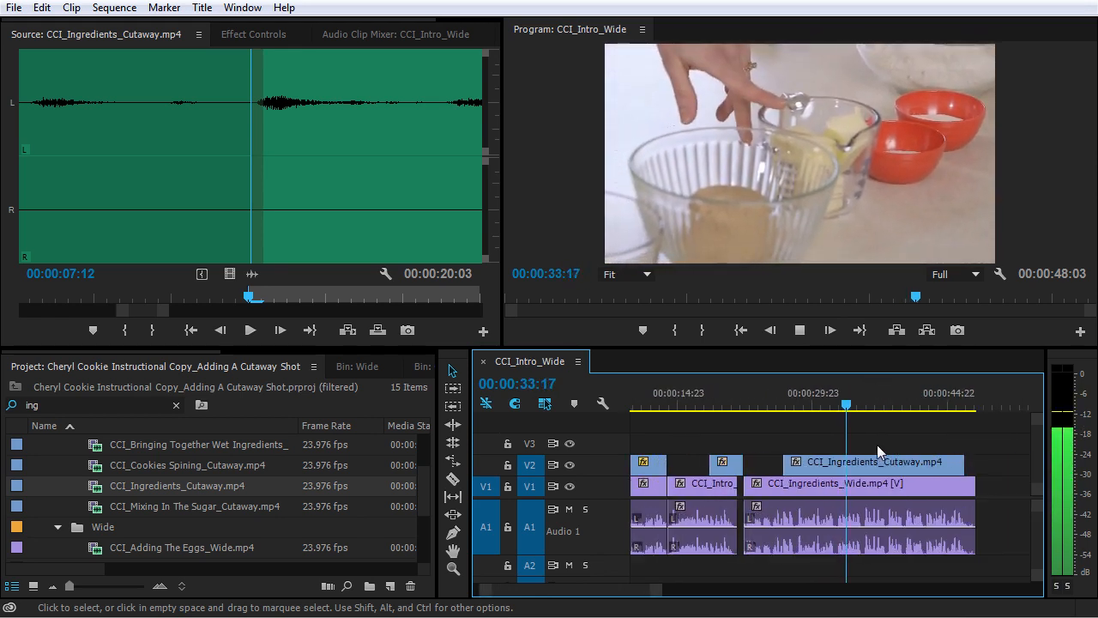
key(equal)
key(minus)
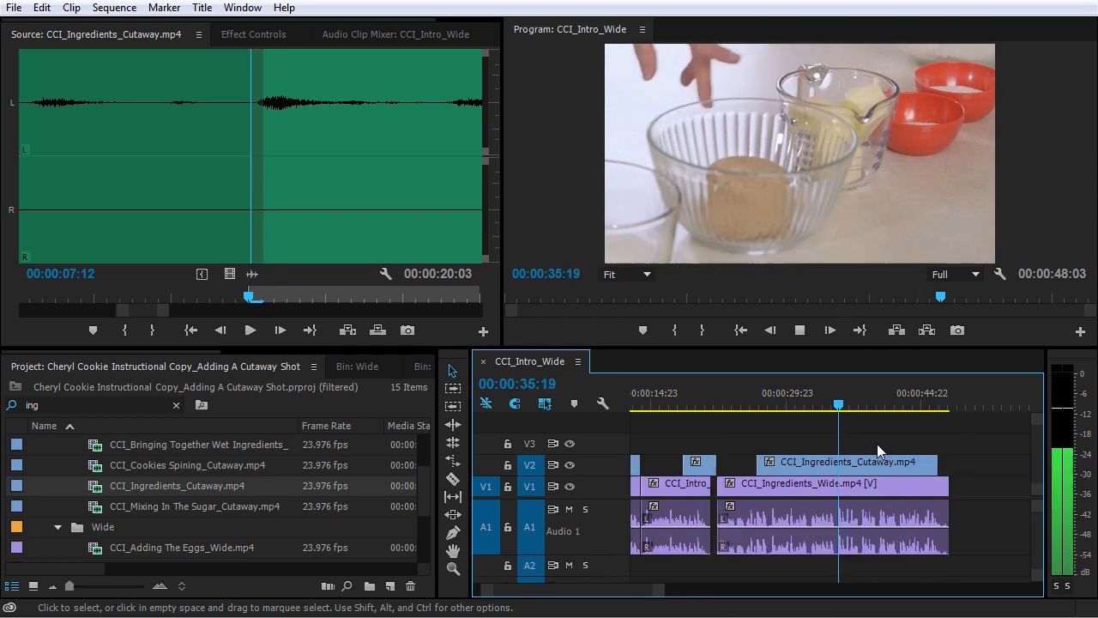
key(equal)
key(minus)
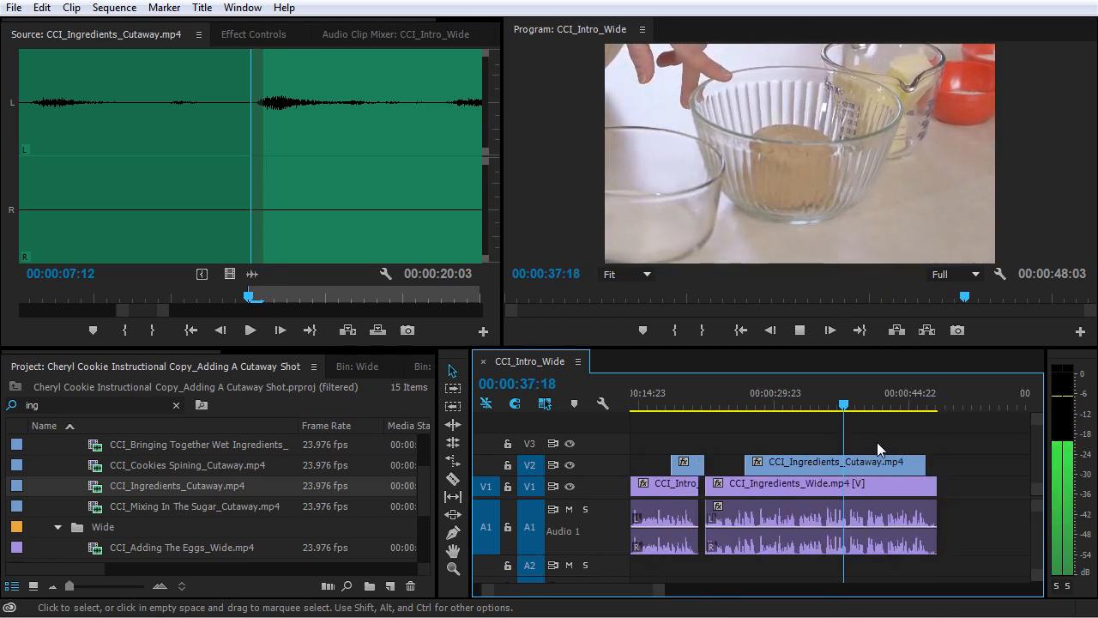
key(equal)
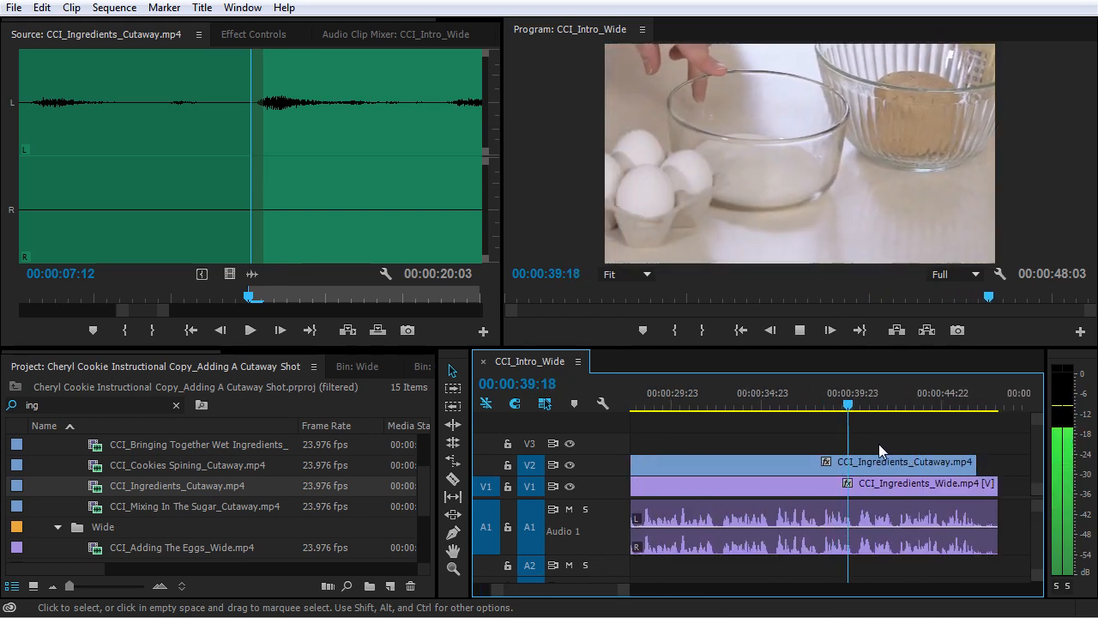
key(minus)
key(equal)
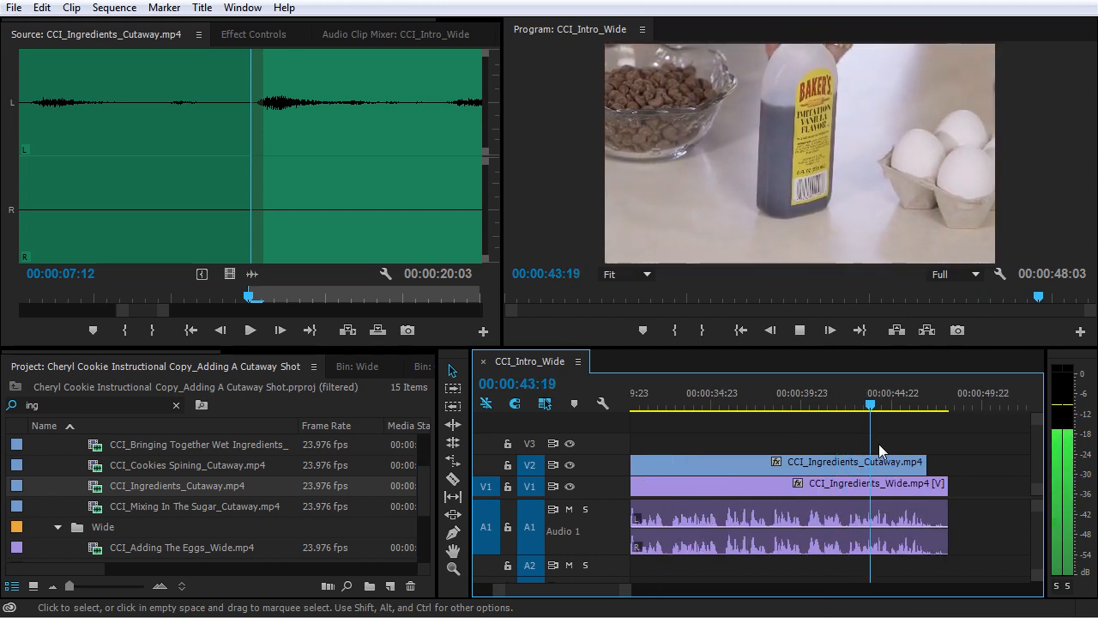
key(equal)
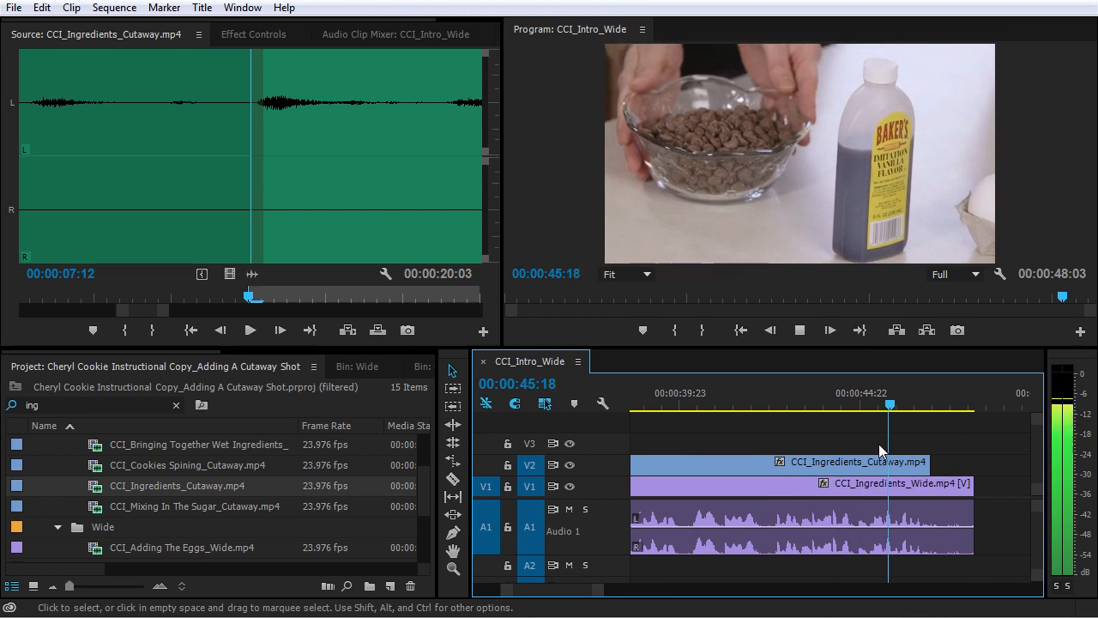
key(space)
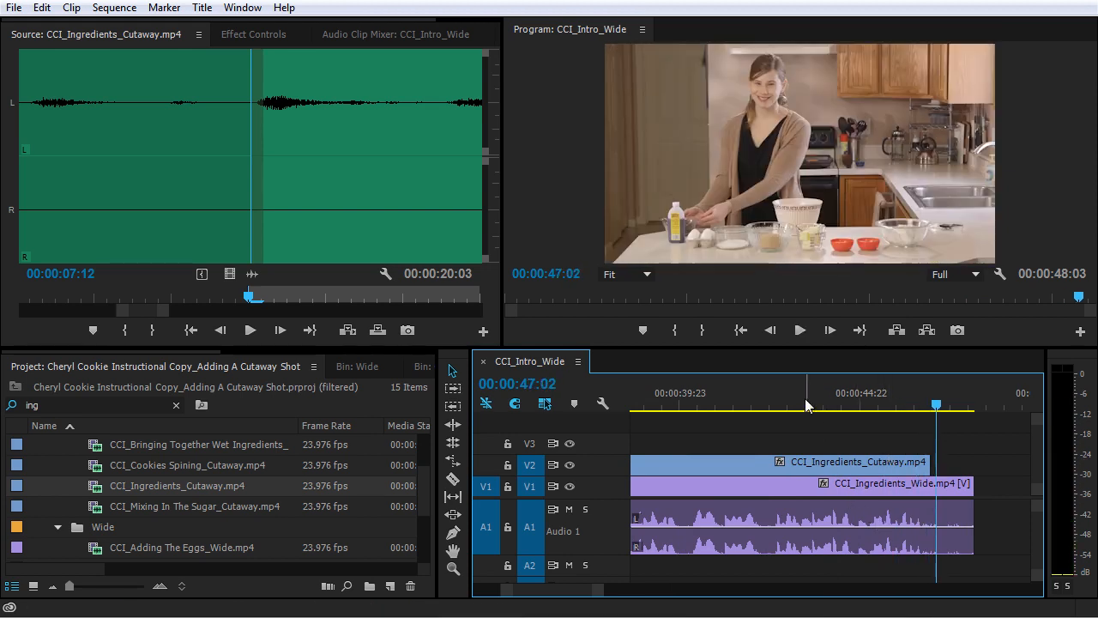
Step: Review the vanilla section and trim the end of the V2 ingredients cutaway back to the egg shot, at source time 00:00:23:03
drag(792, 398, 779, 402)
key(space)
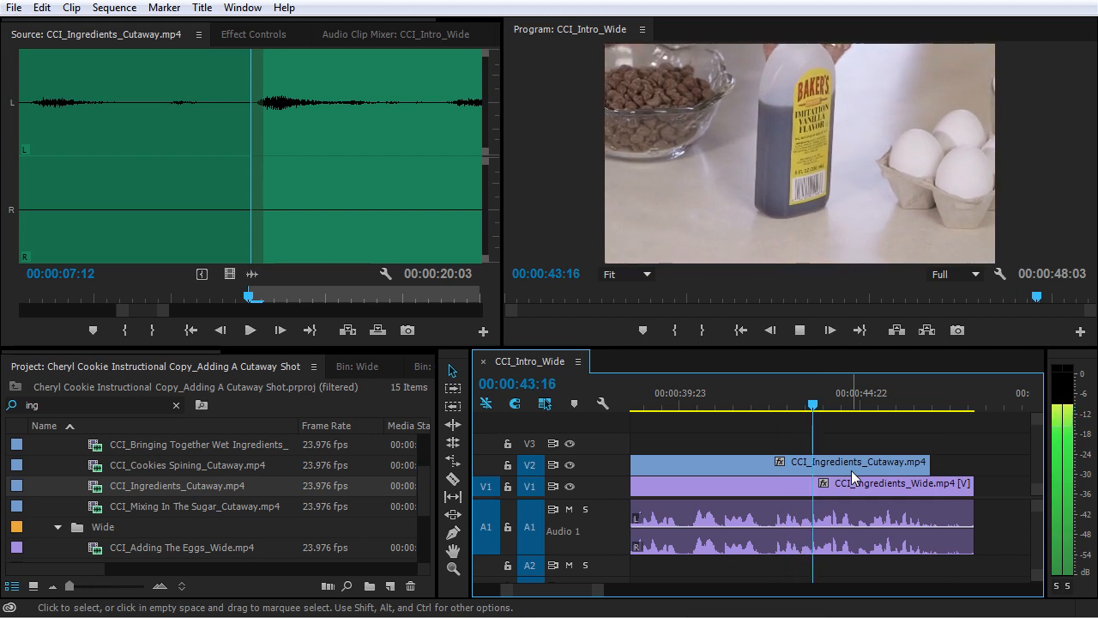
key(space)
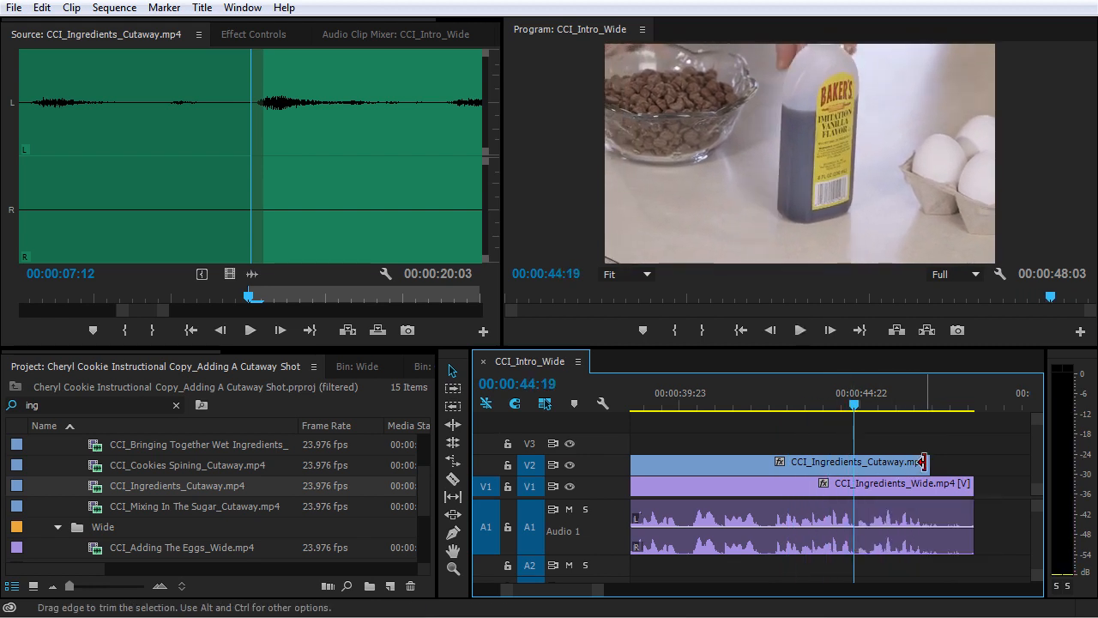
drag(923, 462, 767, 467)
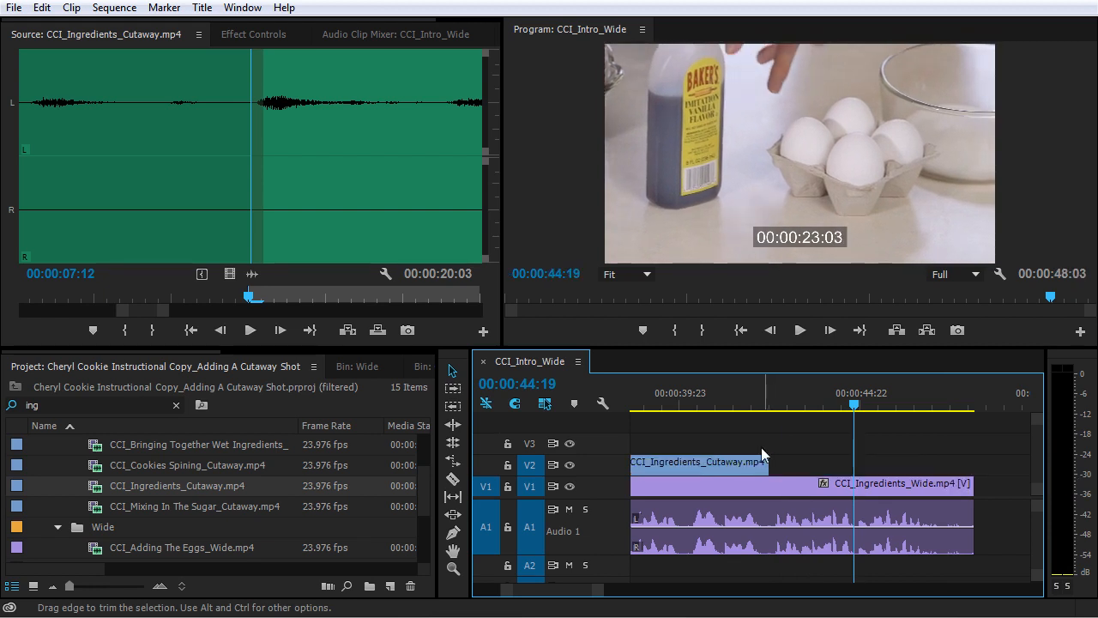
Step: Play across the trimmed end of the ingredients cutaway into the wide shot, stopping at 00:00:47:16
click(726, 405)
key(space)
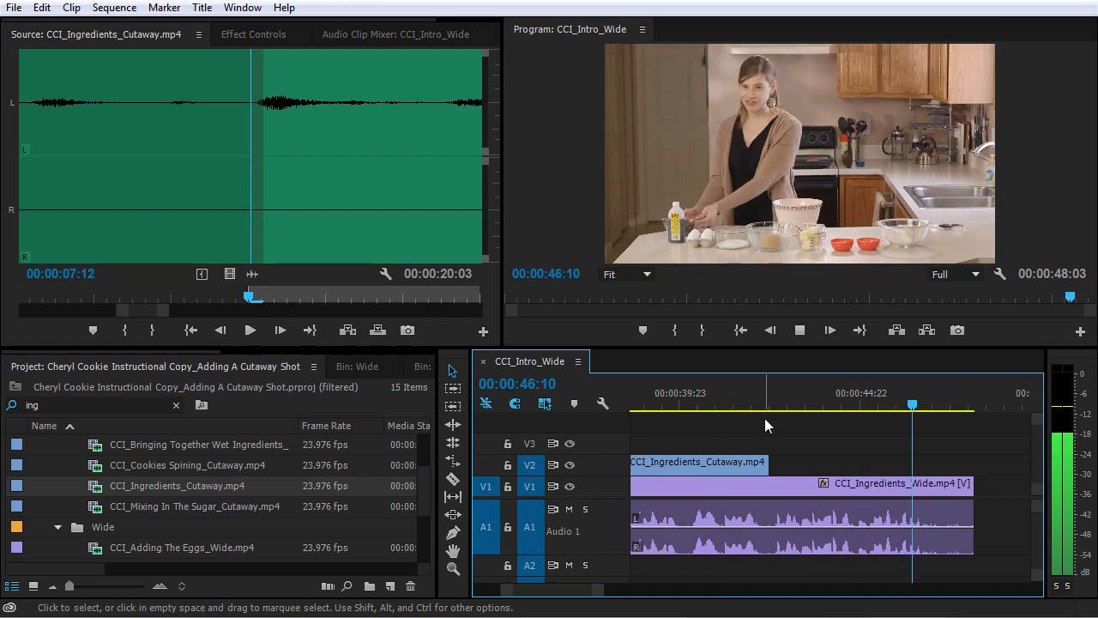
key(space)
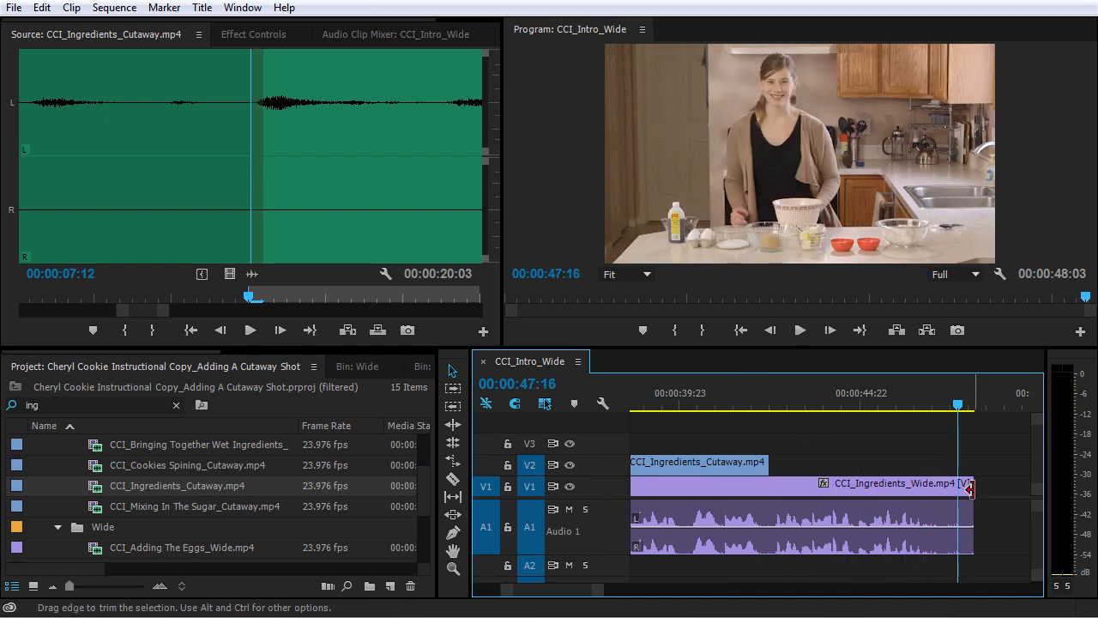